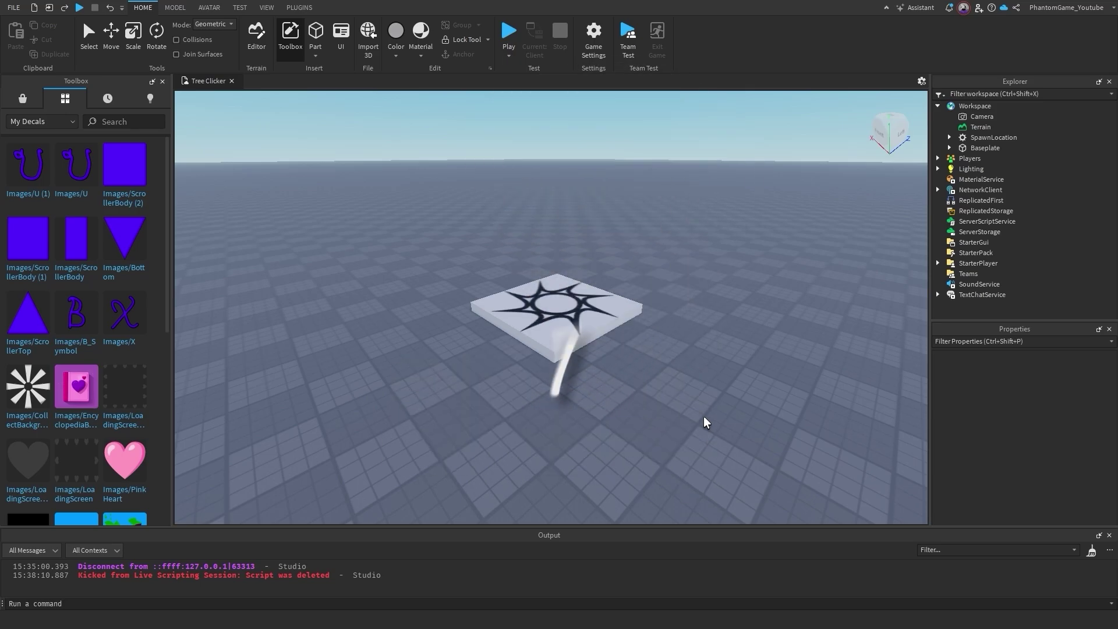
# Add a ScreenGui to StarterGui and name it GameUI
pyautogui.click(997, 242)
pyautogui.click(968, 286)
pyautogui.moveTo(1113, 417); pyautogui.dragTo(1113, 477)
pyautogui.click(1048, 393)
pyautogui.write('G')
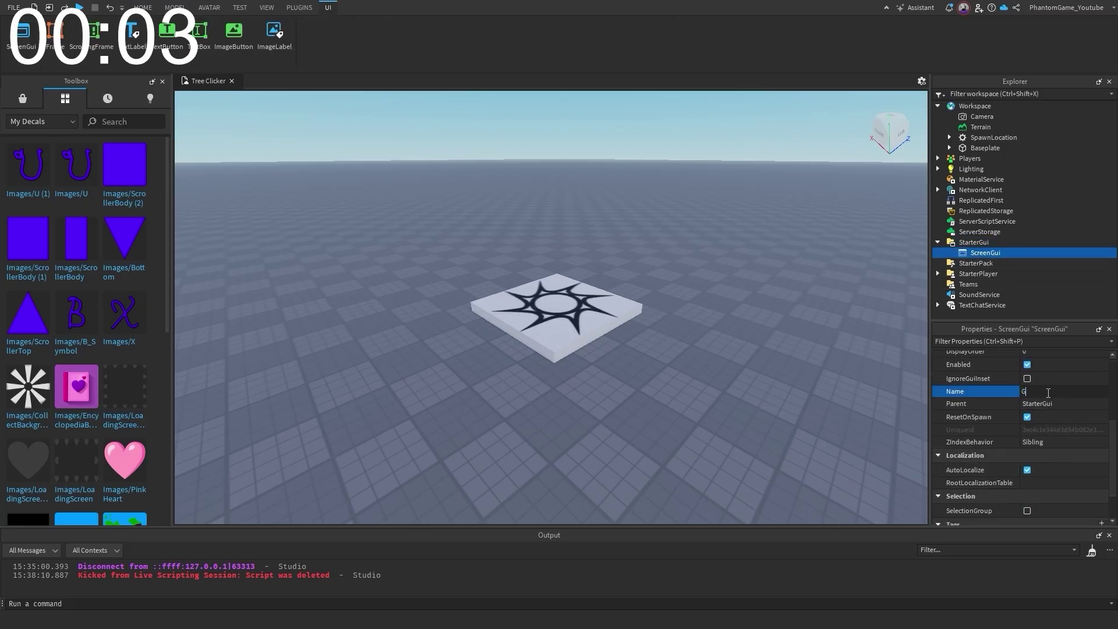
pyautogui.write('ameUi')
pyautogui.press('Return')
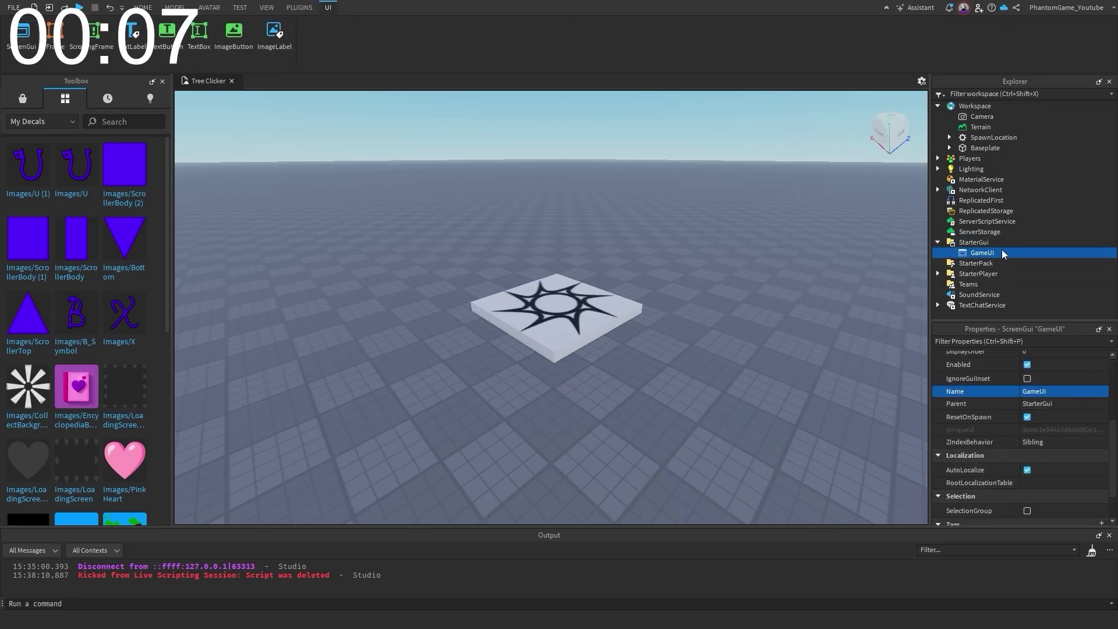
# Add an ImageLabel inside GameUI and name it Background
pyautogui.write('B')
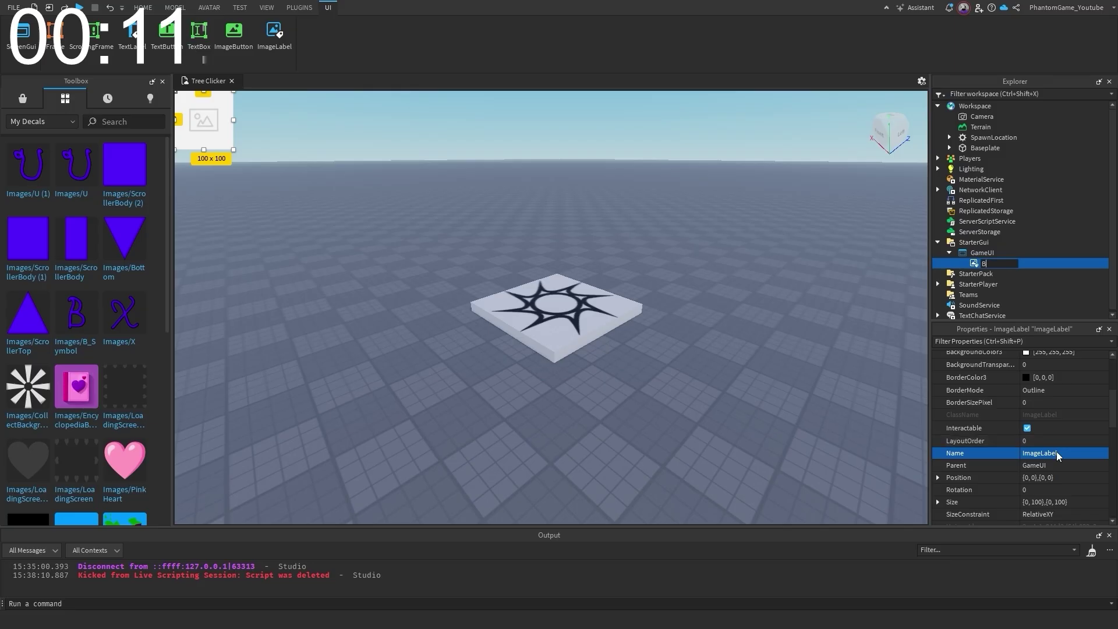
pyautogui.write('ackground')
pyautogui.press('Return')
# Set the Background label's size to scale 1 and offset 0 on both X and Y
pyautogui.click(938, 502)
pyautogui.scroll(-3, 1020, 466)
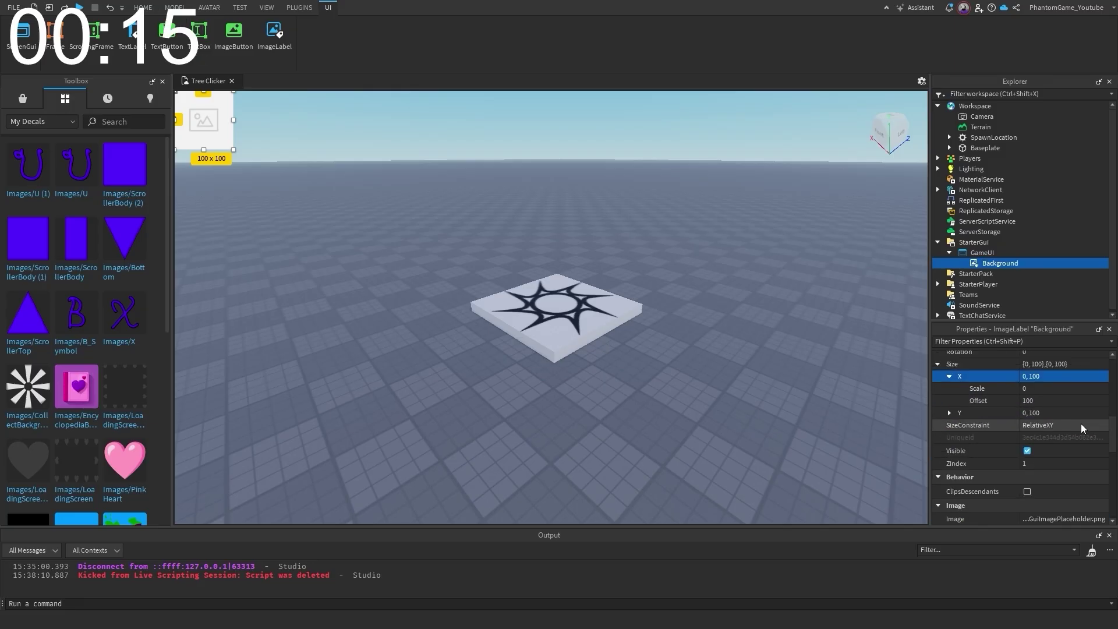
pyautogui.click(949, 377)
pyautogui.click(1034, 399)
pyautogui.write('0')
pyautogui.click(1034, 388)
pyautogui.write('1')
pyautogui.click(950, 413)
pyautogui.click(1036, 437)
pyautogui.write('0')
pyautogui.click(1036, 425)
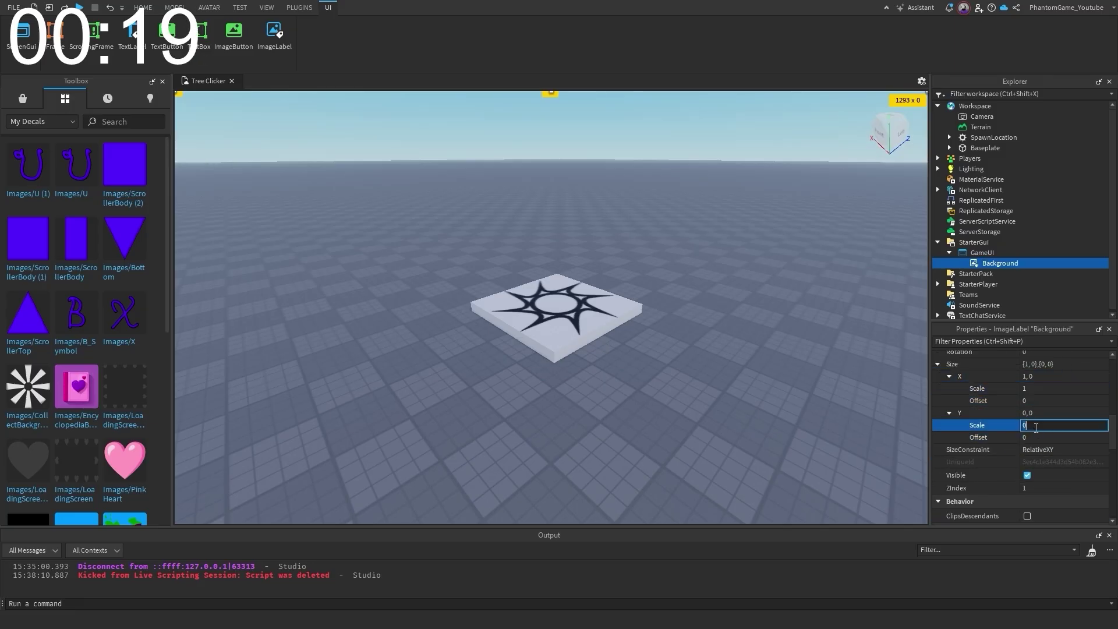
pyautogui.write('1')
# Assign the copied landscape image to the Background label's Image property
pyautogui.click(1034, 368)
pyautogui.moveTo(1112, 433)
pyautogui.mouseDown()
pyautogui.moveTo(1111, 468)
pyautogui.moveTo(1110, 395)
pyautogui.moveTo(1113, 444)
pyautogui.mouseUp()
pyautogui.hotkey('ctrl', 'v')
pyautogui.press('Return')
pyautogui.click(1048, 446)
pyautogui.write('1')
pyautogui.press('Return')
# Add a Frame inside Background and set its X size to scale 0.2 and offset 0
pyautogui.click(1024, 264)
pyautogui.click(970, 311)
pyautogui.click(937, 449)
pyautogui.click(950, 462)
pyautogui.click(1047, 477)
pyautogui.write('0')
pyautogui.click(1043, 465)
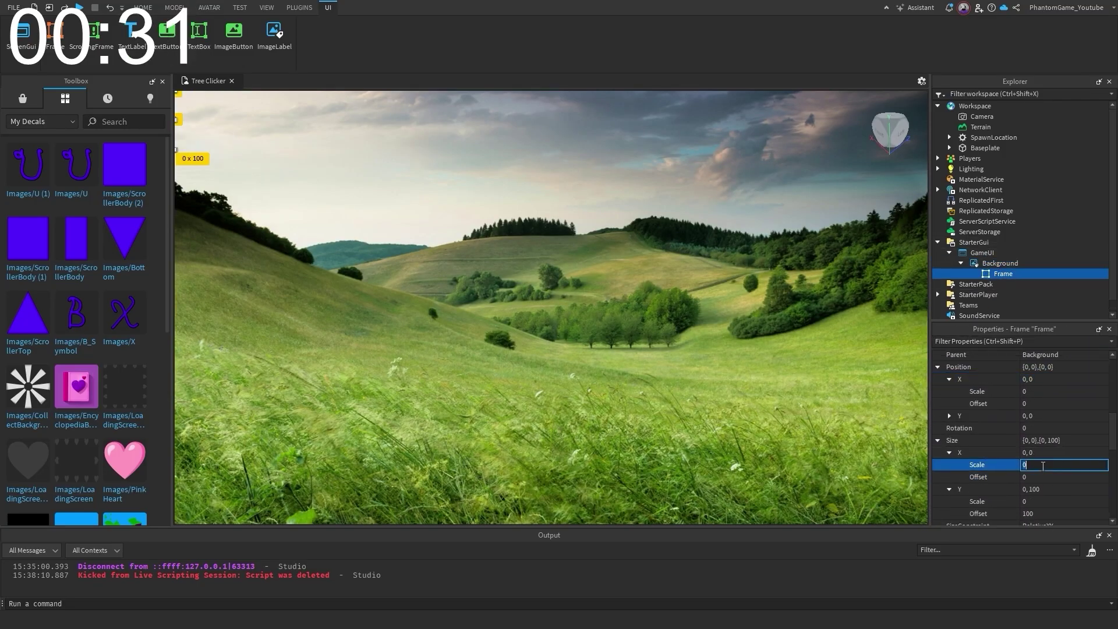
pyautogui.write('.1')
pyautogui.press('Return')
pyautogui.write('0.2')
pyautogui.press('Return')
# Set the frame's Y size to scale 1 and offset 0
pyautogui.click(1037, 512)
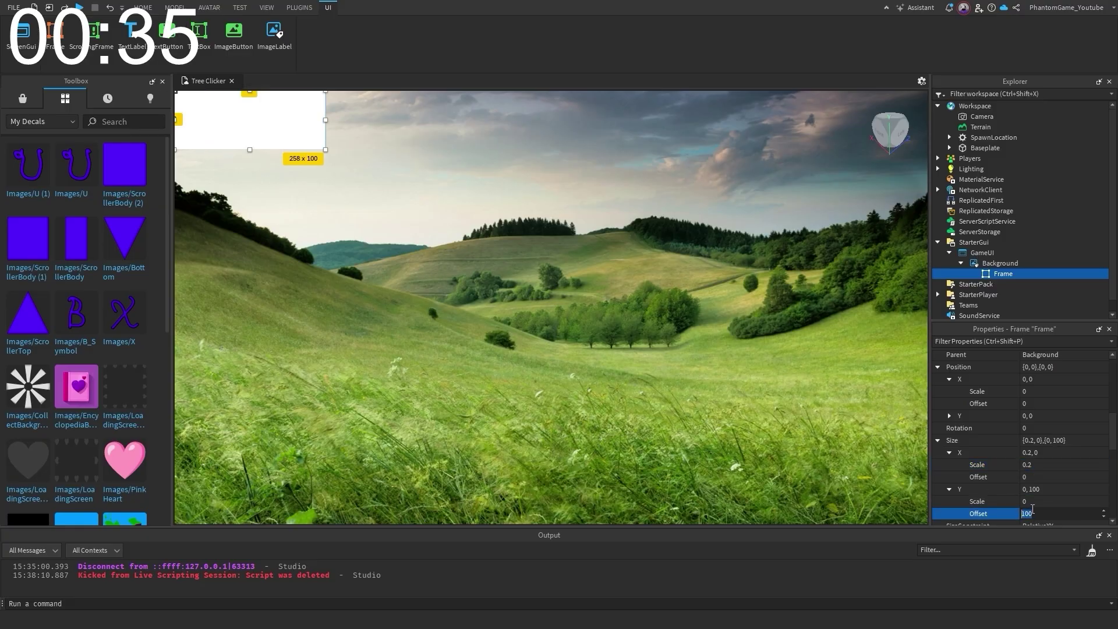
pyautogui.write('0')
pyautogui.click(1038, 502)
pyautogui.write('1')
pyautogui.press('Return')
# Rename the frame inside Background as LeftSide
pyautogui.scroll(3, 1052, 461)
pyautogui.click(1052, 455)
pyautogui.write('Lef')
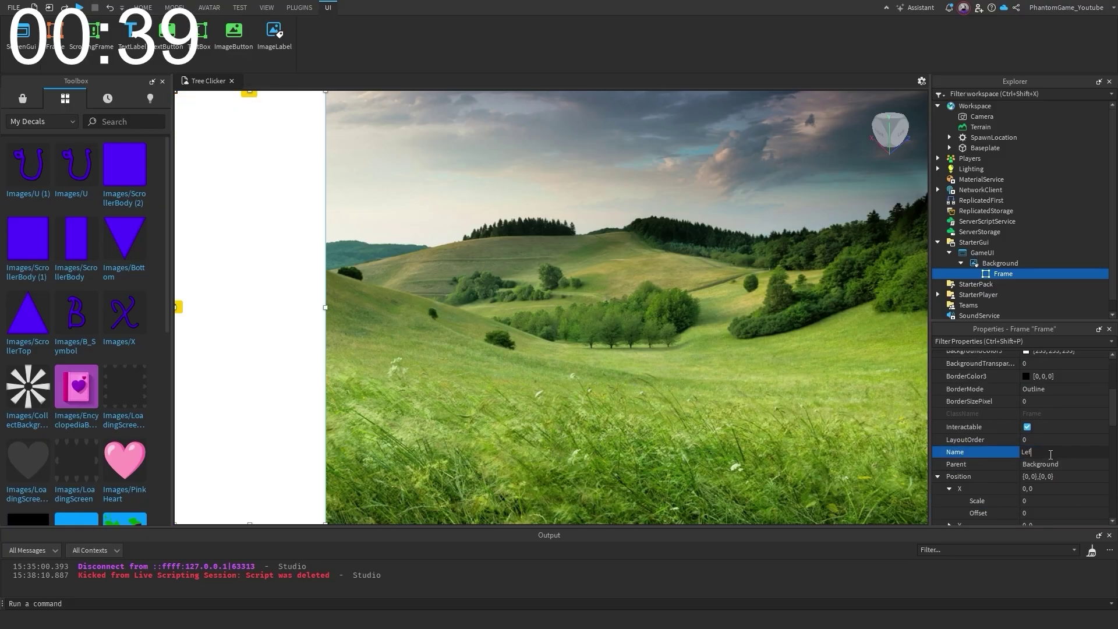
pyautogui.write('tSide')
pyautogui.press('Return')
# Duplicate the LeftSide frame and set the copy's X position scale to 0.8
pyautogui.hotkey('ctrl', 'd')
pyautogui.moveTo(1114, 404); pyautogui.dragTo(1114, 427)
pyautogui.click(1055, 394)
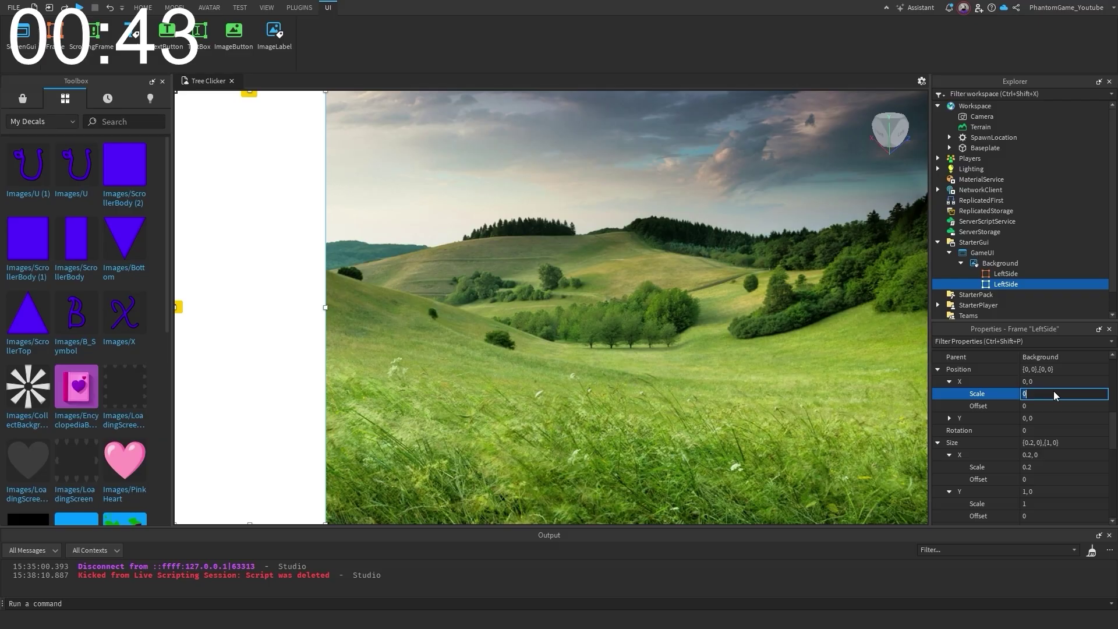
pyautogui.write('0.8')
pyautogui.press('Return')
# Rename the duplicated side frame as RightSide
pyautogui.scroll(2, 1054, 402)
pyautogui.click(1051, 415)
pyautogui.write('RightSide')
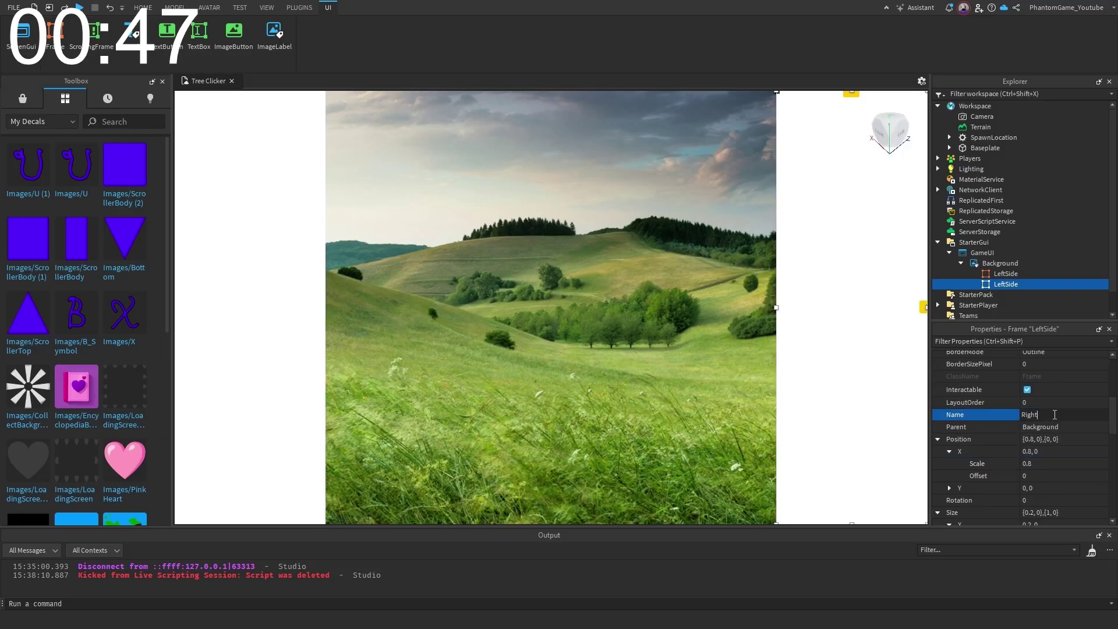
pyautogui.press('Return')
# Add an ImageButton inside Background and name it Tree
pyautogui.click(1000, 263)
pyautogui.click(234, 35)
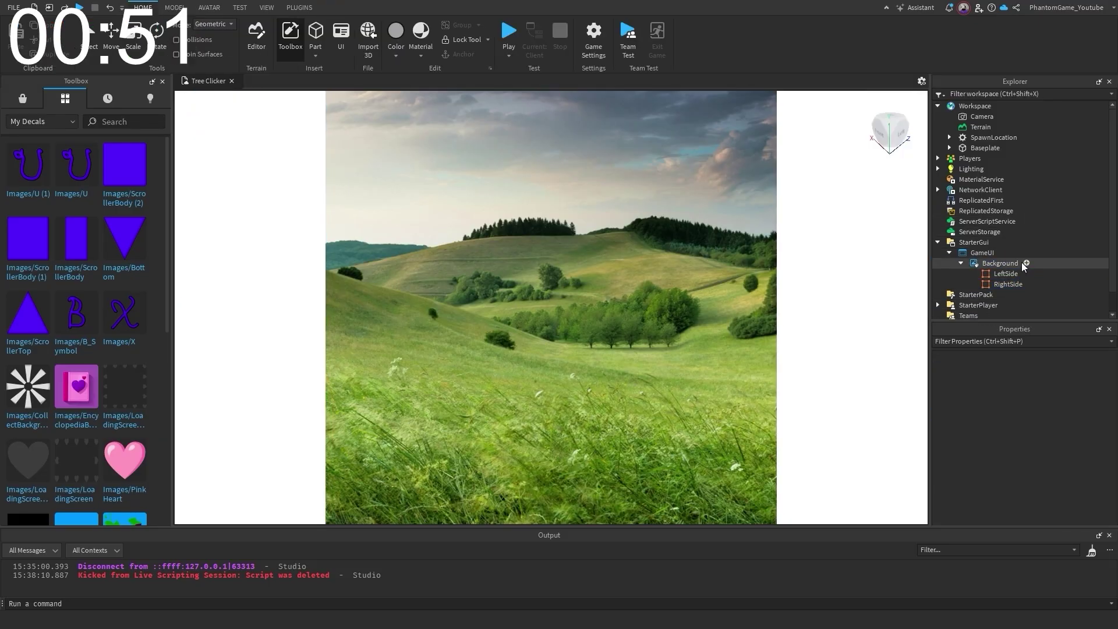
pyautogui.scroll(-3, 1037, 420)
pyautogui.click(1054, 457)
pyautogui.write('Tree')
pyautogui.press('Return')
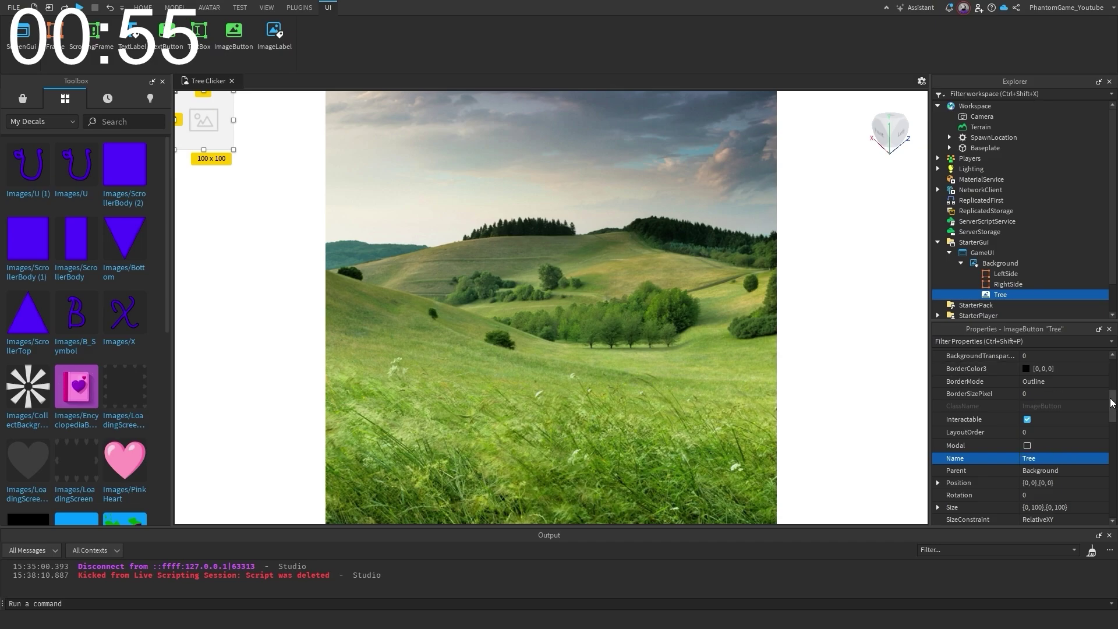
# Assign the copied tree image to the Tree button's Image property
pyautogui.moveTo(1114, 407)
pyautogui.mouseDown()
pyautogui.moveTo(1114, 466)
pyautogui.moveTo(1113, 410)
pyautogui.mouseUp()
pyautogui.click(1063, 417)
pyautogui.hotkey('ctrl', 'v')
pyautogui.press('Return')
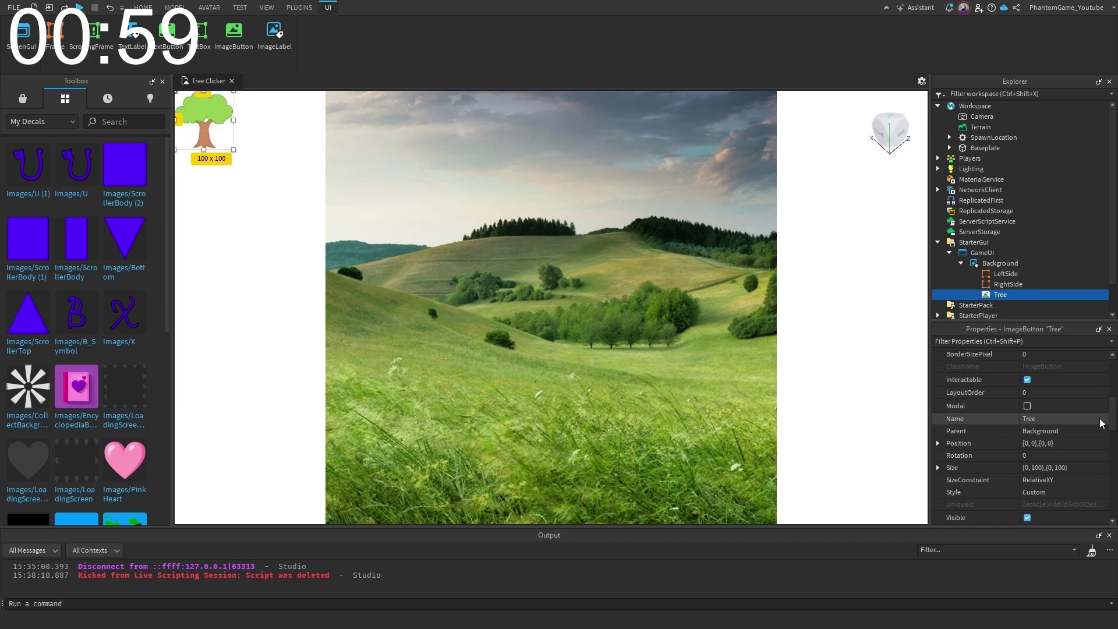
# Set the Tree button's size offsets to 0 on both axes and its X size scale to 0.2
pyautogui.click(938, 468)
pyautogui.click(950, 492)
pyautogui.click(1058, 516)
pyautogui.write('0')
pyautogui.press('Return')
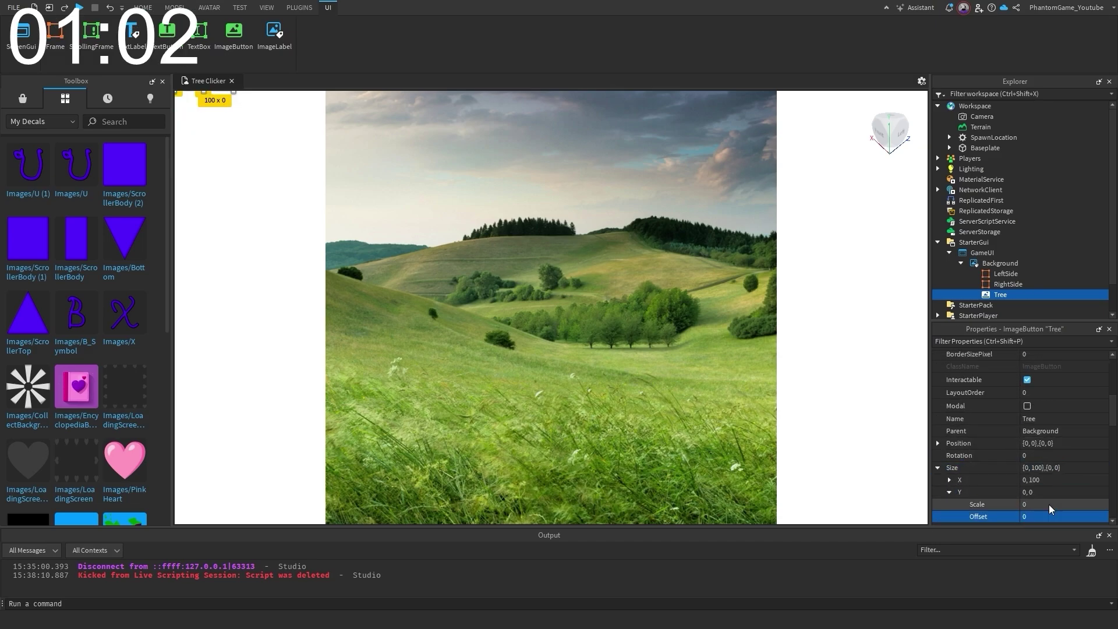
pyautogui.click(950, 479)
pyautogui.click(1047, 505)
pyautogui.write('00')
pyautogui.press('Return')
pyautogui.click(1047, 492)
pyautogui.write('0.2')
pyautogui.press('Return')
# Set the Tree button's Y size scale to 0.5
pyautogui.scroll(-2, 1047, 492)
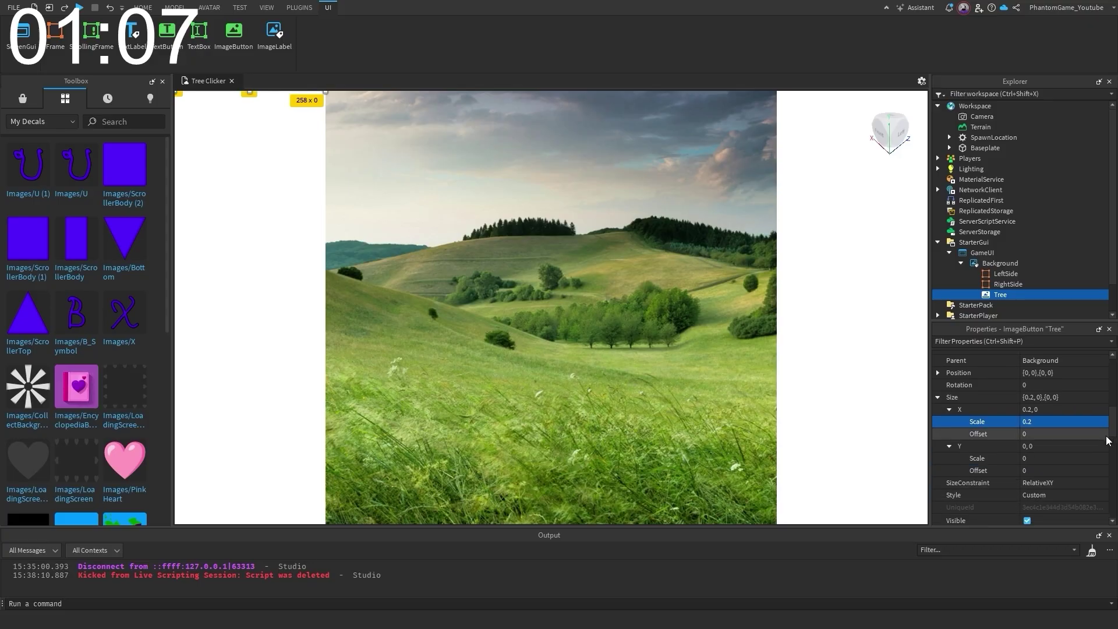
pyautogui.click(1043, 471)
pyautogui.click(1038, 460)
pyautogui.write('.52')
pyautogui.press('Return')
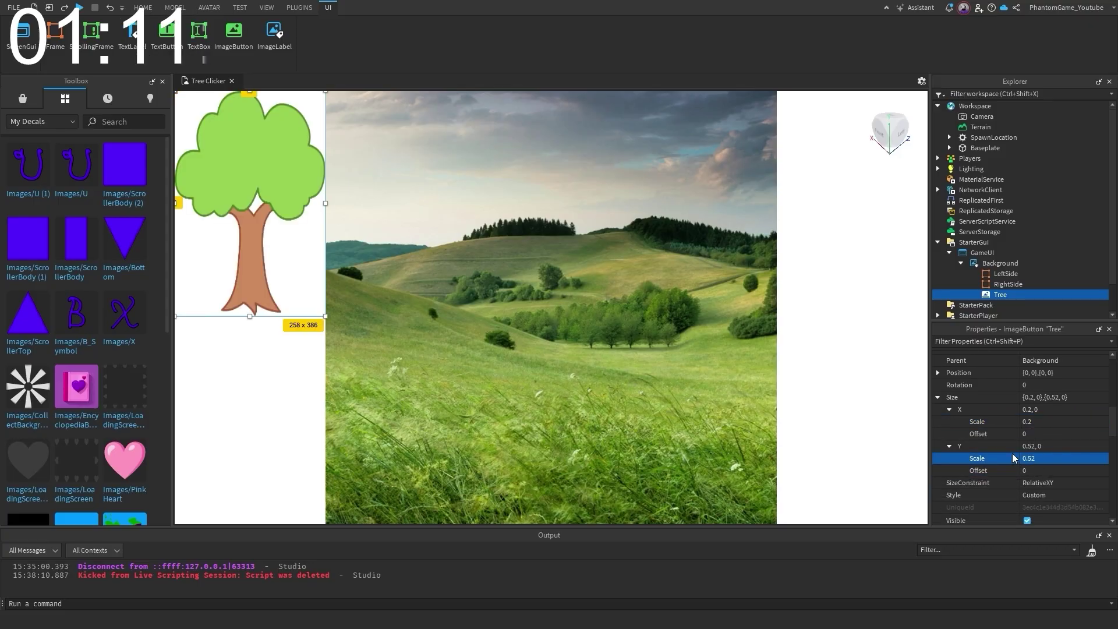
pyautogui.click(939, 373)
pyautogui.click(949, 385)
pyautogui.click(1047, 507)
pyautogui.press('BackSpace')
pyautogui.press('Return')
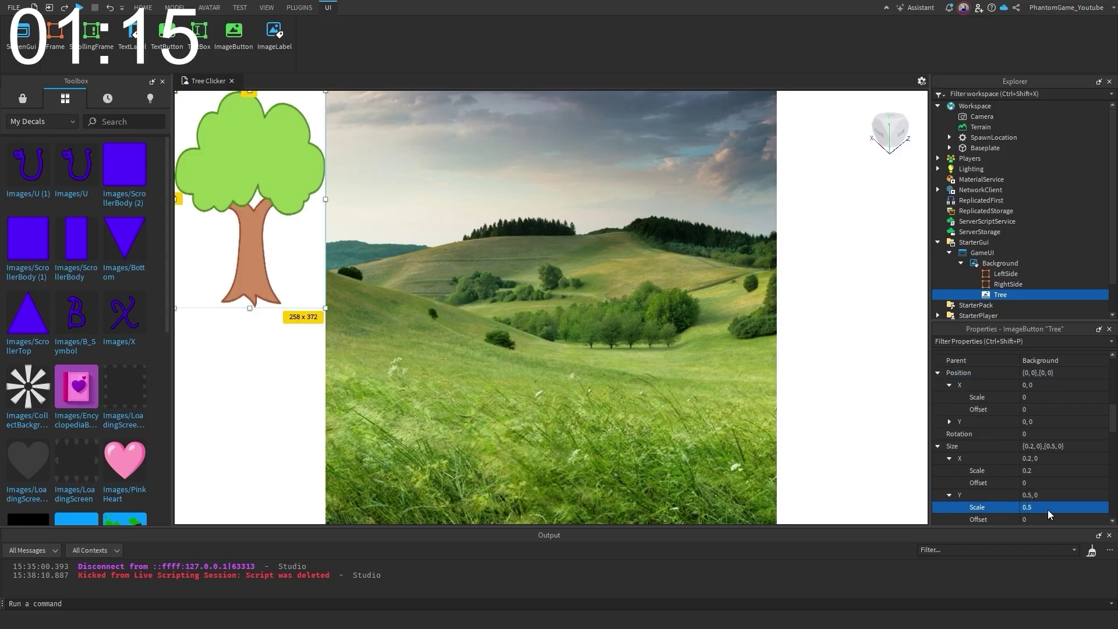
# Set the Tree button's position scale to 0.4 on X and 0.25 on Y
pyautogui.click(1042, 396)
pyautogui.write('.4')
pyautogui.press('Return')
pyautogui.click(949, 421)
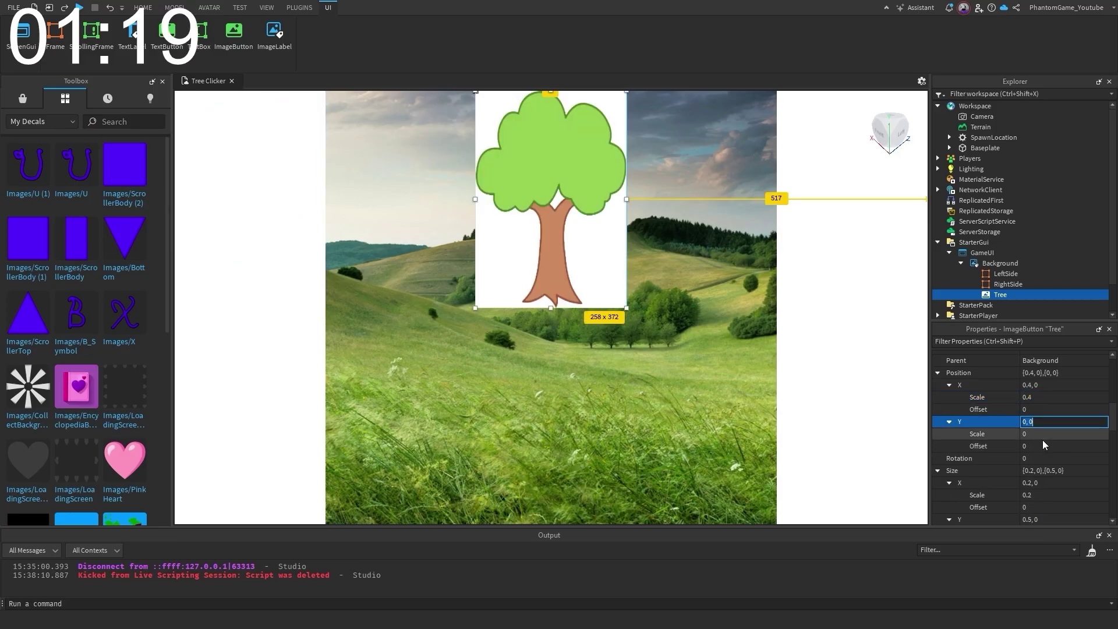
pyautogui.click(1042, 434)
pyautogui.write('.25')
pyautogui.press('Return')
# Set the Tree button's background transparency to 1
pyautogui.moveTo(1112, 421)
pyautogui.mouseDown()
pyautogui.moveTo(1111, 398)
pyautogui.moveTo(1111, 427)
pyautogui.moveTo(1112, 417)
pyautogui.mouseUp()
pyautogui.click(1054, 386)
pyautogui.write('1')
pyautogui.press('Return')
# Add a Frame inside LeftSide and name it Counters
pyautogui.click(1027, 273)
pyautogui.click(957, 335)
pyautogui.click(1050, 366)
pyautogui.write('Counters')
pyautogui.press('Return')
# Add a UIListLayout to LeftSide and set its horizontal and vertical alignment to Center
pyautogui.click(1006, 274)
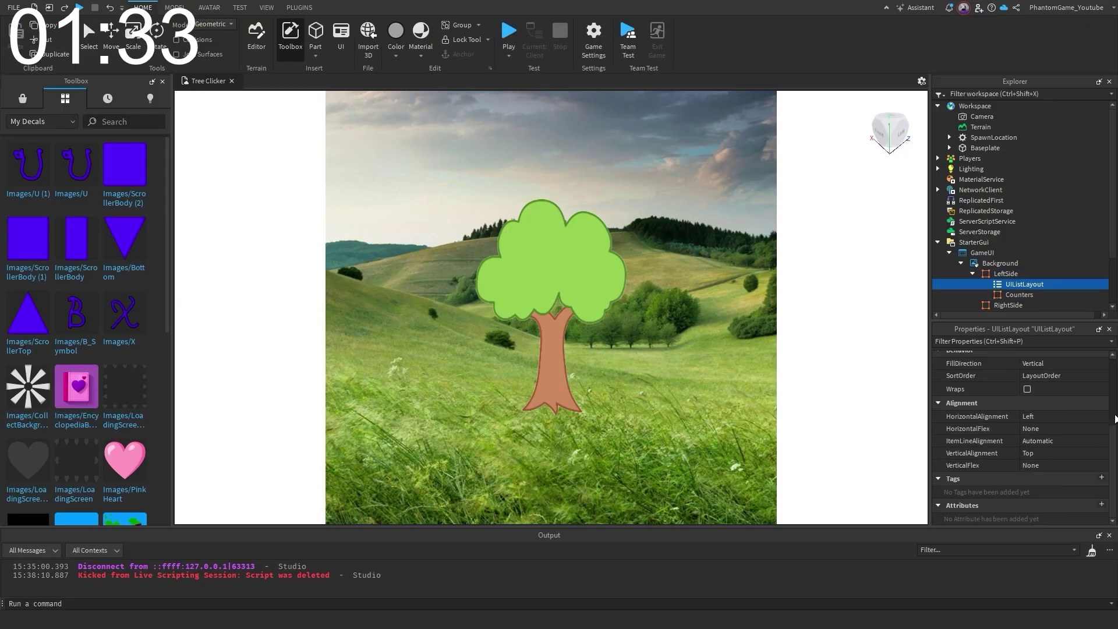
pyautogui.moveTo(1113, 426); pyautogui.dragTo(1113, 411)
pyautogui.click(1034, 442)
pyautogui.click(1035, 479)
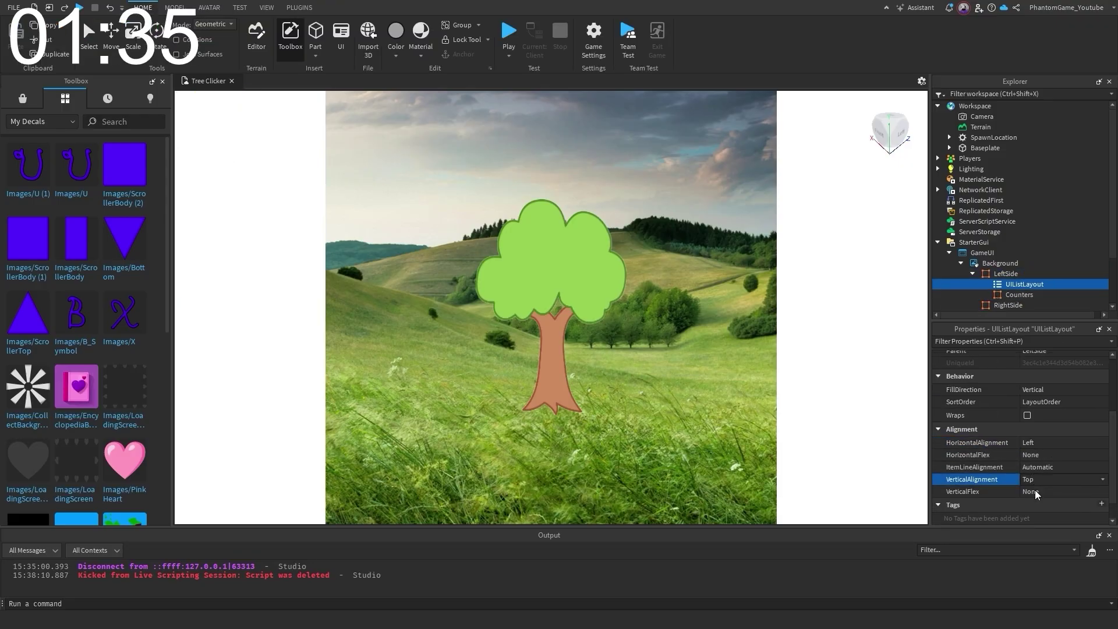
pyautogui.click(1035, 493)
pyautogui.click(1032, 444)
# Set the Counters frame's X size to scale 0.98 and offset 0
pyautogui.click(1019, 294)
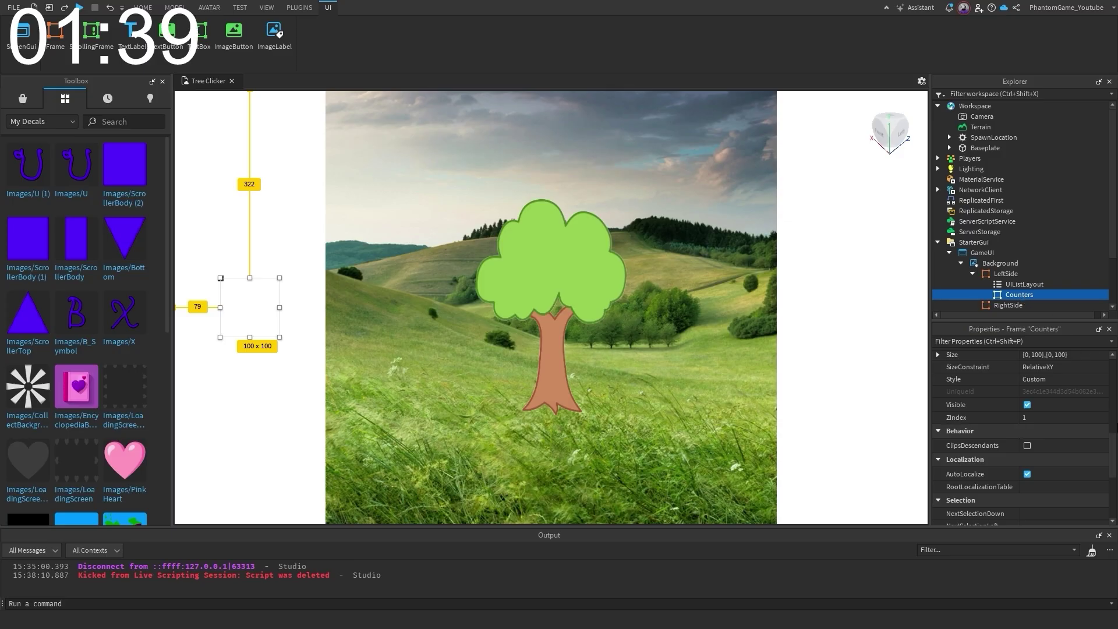
pyautogui.click(1113, 426)
pyautogui.moveTo(1111, 414); pyautogui.dragTo(1112, 441)
pyautogui.click(938, 409)
pyautogui.click(950, 421)
pyautogui.click(1055, 444)
pyautogui.write('00')
pyautogui.click(1046, 432)
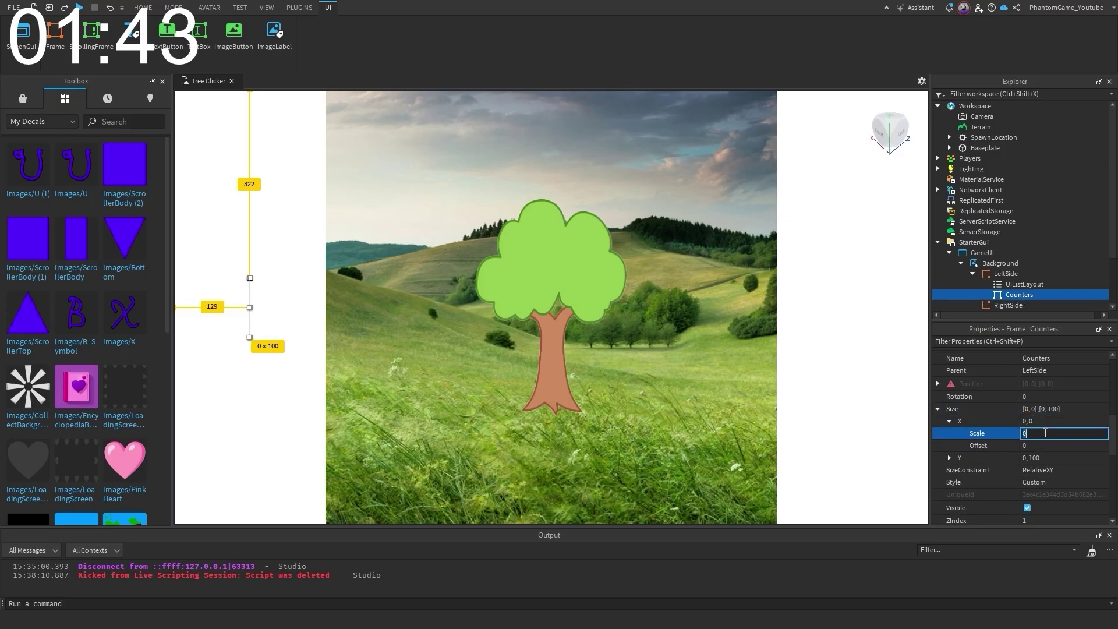
pyautogui.write('0.98')
pyautogui.press('Return')
# Set the Counters frame's Y size to scale 0.2 and offset 0
pyautogui.click(950, 458)
pyautogui.doubleClick(1030, 481)
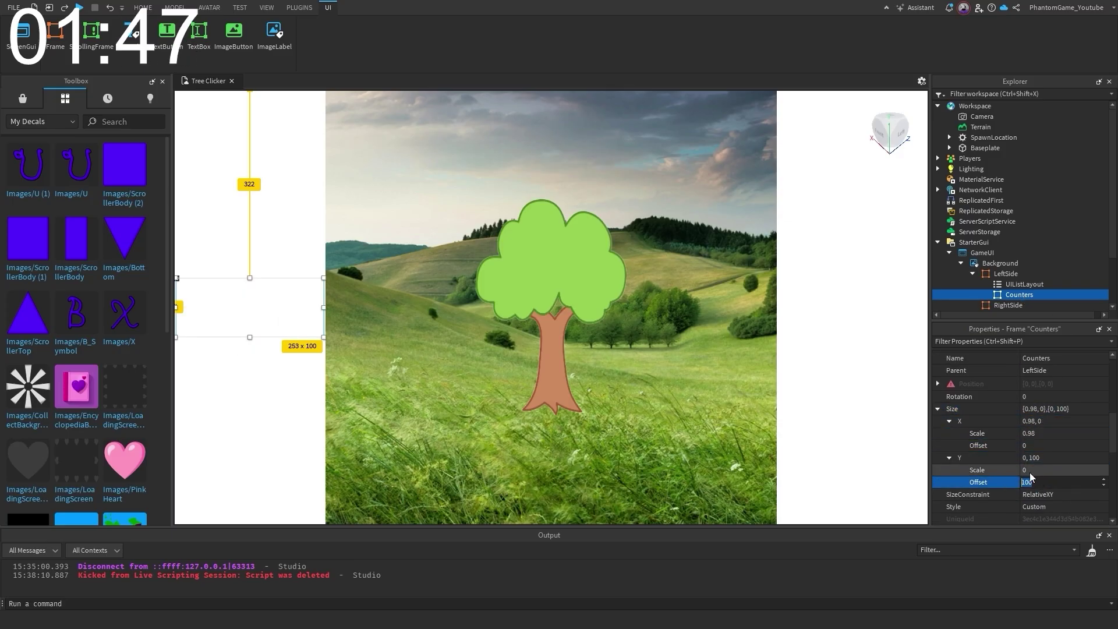
pyautogui.write('0')
pyautogui.click(1040, 470)
pyautogui.write('0.')
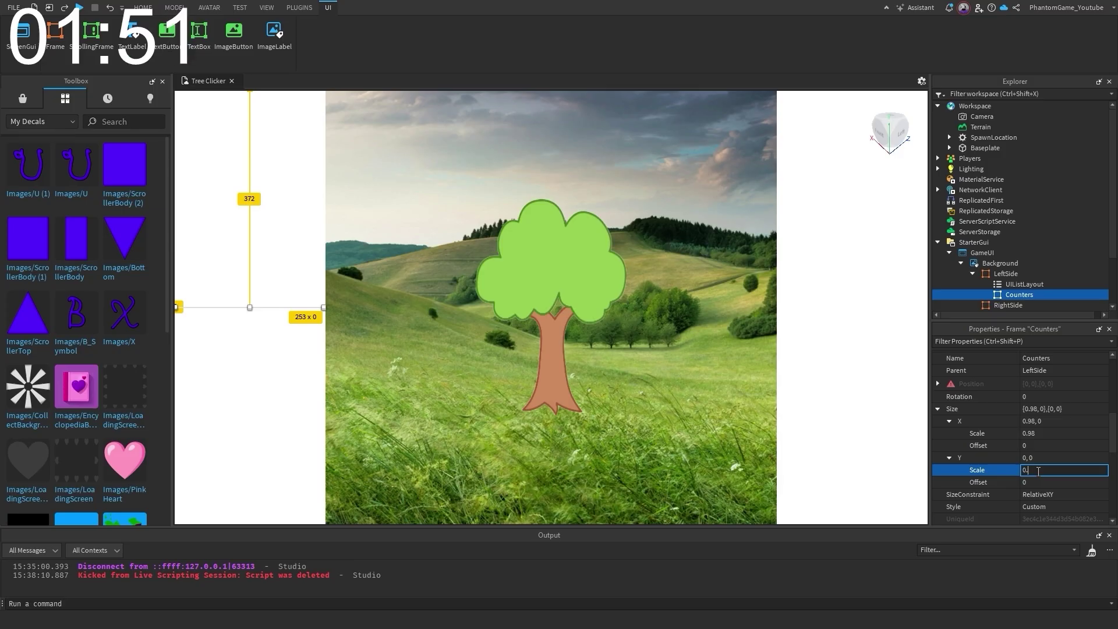
pyautogui.write('2')
pyautogui.press('Return')
# Add a TextLabel inside Counters and set its X size to scale 1 and offset 0
pyautogui.click(1041, 294)
pyautogui.click(1022, 311)
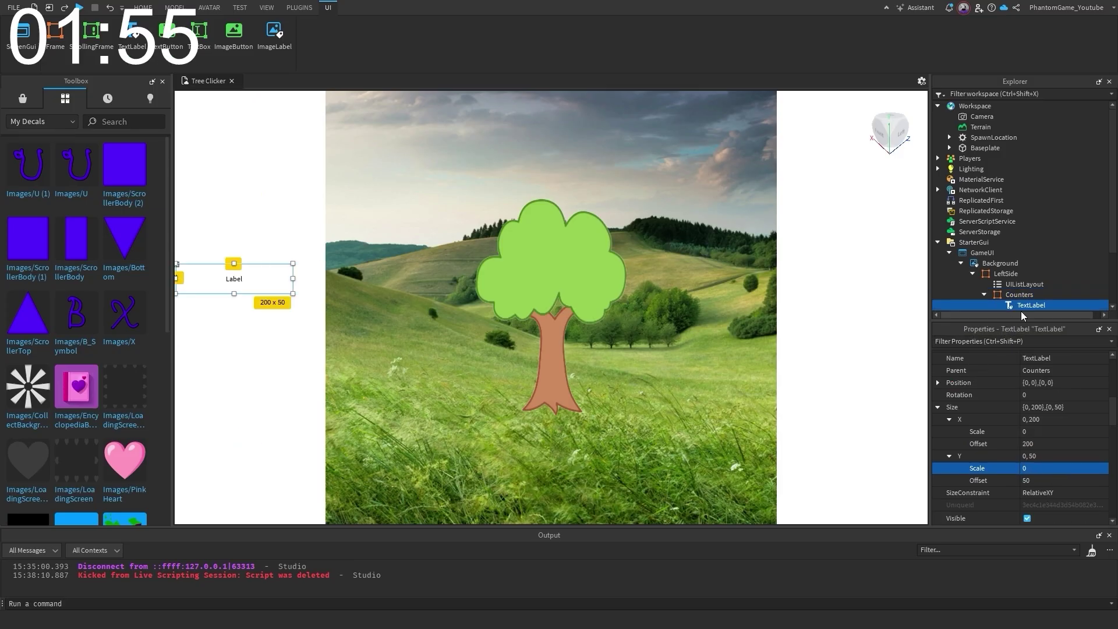
pyautogui.scroll(1, 996, 434)
pyautogui.click(1037, 469)
pyautogui.write('0')
pyautogui.press('Return')
pyautogui.click(1035, 457)
pyautogui.write('1')
# Set the text label's Y size to scale 0.4 and offset 0
pyautogui.click(1037, 506)
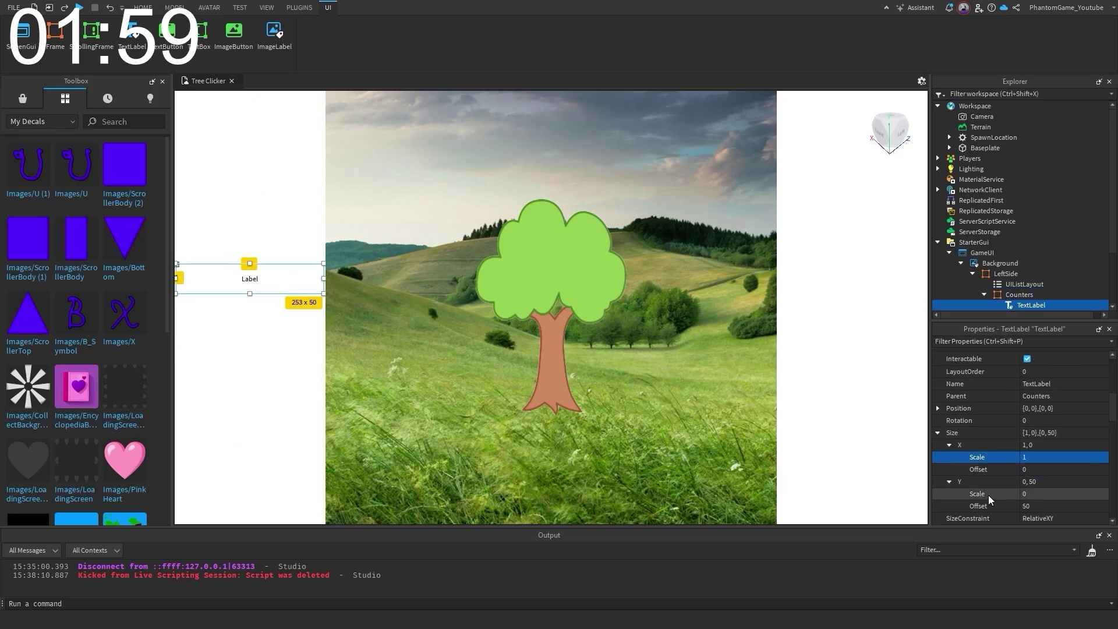
pyautogui.write('0')
pyautogui.click(1031, 494)
pyautogui.write('0.4')
pyautogui.press('Return')
# Paste a centered UIListLayout into the Counters frame
pyautogui.click(1039, 295)
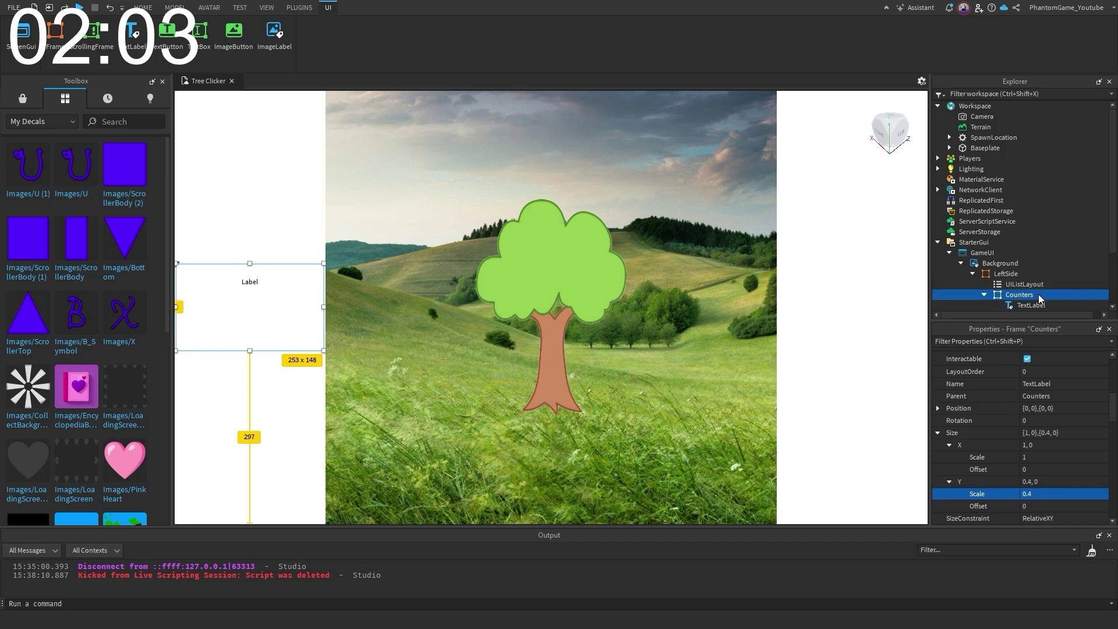
pyautogui.hotkey('ctrl', 'shift', 'v')
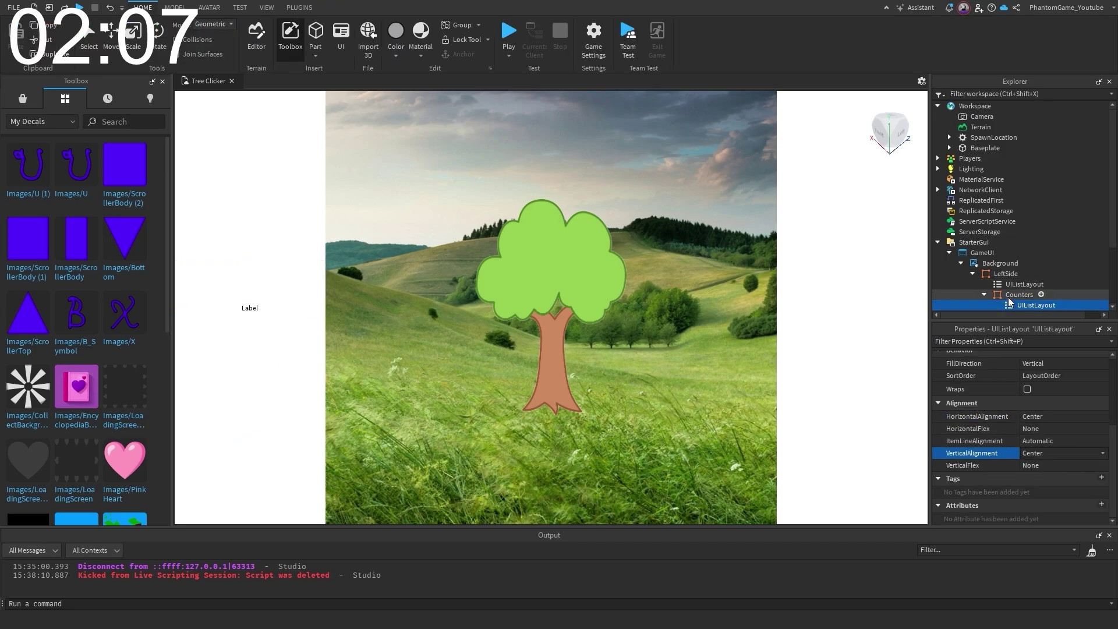
pyautogui.click(1019, 295)
# Style the Counters text label with rich text enabled, white text color (255,255,255) and the Fredoka One font
pyautogui.scroll(-1, 1109, 276)
pyautogui.click(1108, 276)
pyautogui.moveTo(1113, 431); pyautogui.dragTo(1110, 456)
pyautogui.click(1028, 452)
pyautogui.click(1028, 374)
pyautogui.click(1026, 412)
pyautogui.click(705, 234)
pyautogui.click(635, 449)
pyautogui.click(1038, 403)
pyautogui.click(1049, 495)
# Set the Counters text label's text to "Wood: 0" and its background color to 170,85,0
pyautogui.click(1040, 490)
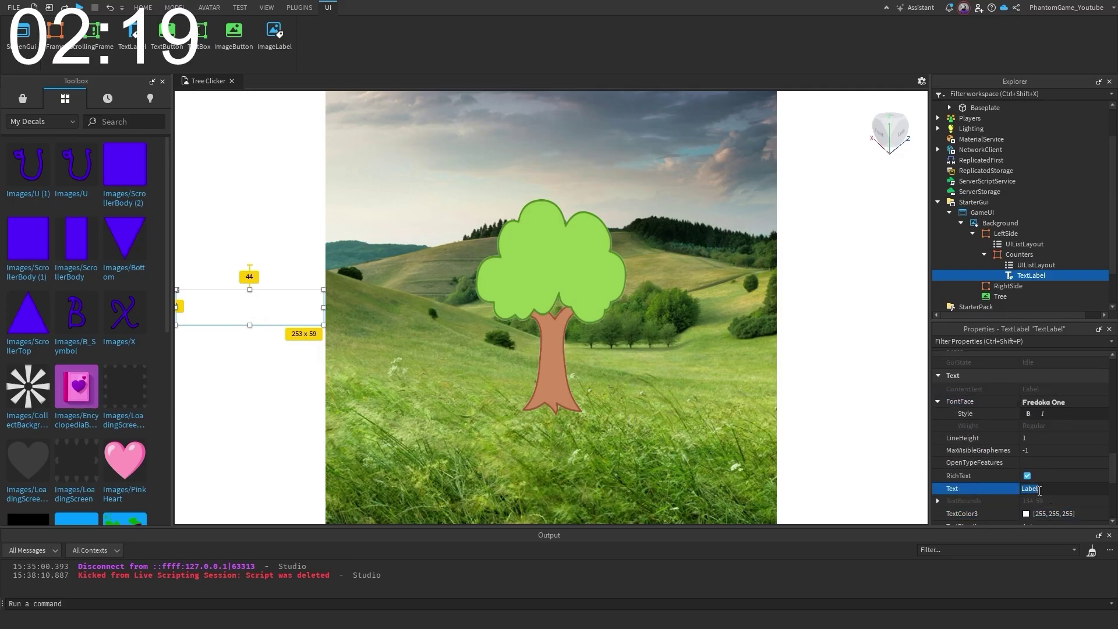
pyautogui.scroll(10, 1040, 495)
pyautogui.click(1060, 474)
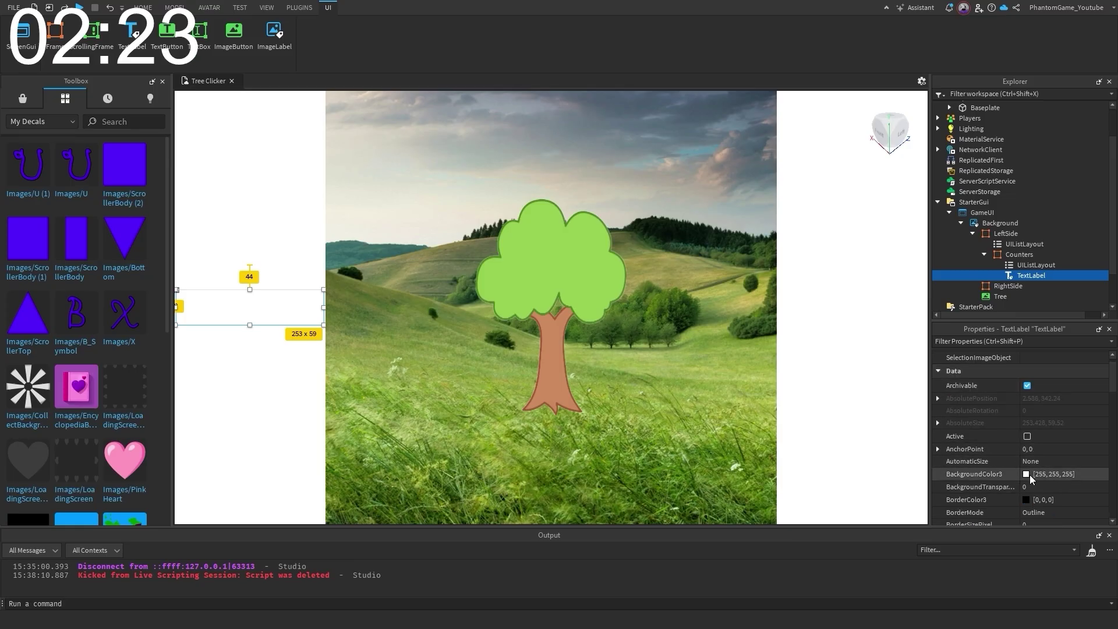
pyautogui.write('170,85,0')
pyautogui.press('Return')
# Add a UICorner and a UIStroke of thickness 2 to the Wood label, applying the stroke to its border
pyautogui.press('Return')
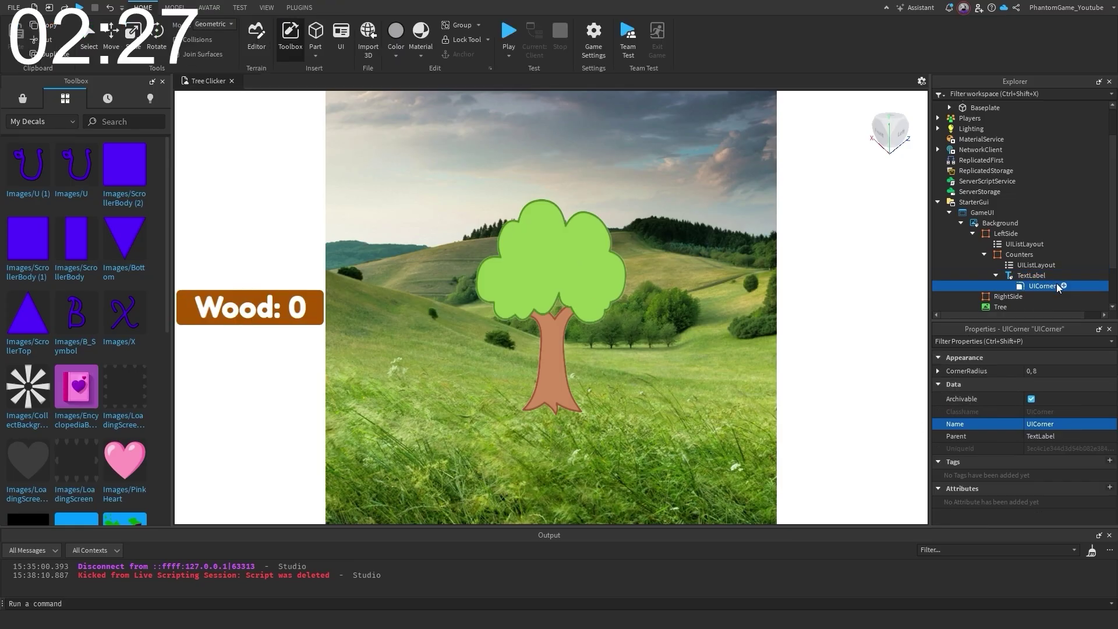
pyautogui.click(1054, 275)
pyautogui.click(974, 329)
pyautogui.click(1035, 408)
pyautogui.write('2')
pyautogui.click(1035, 372)
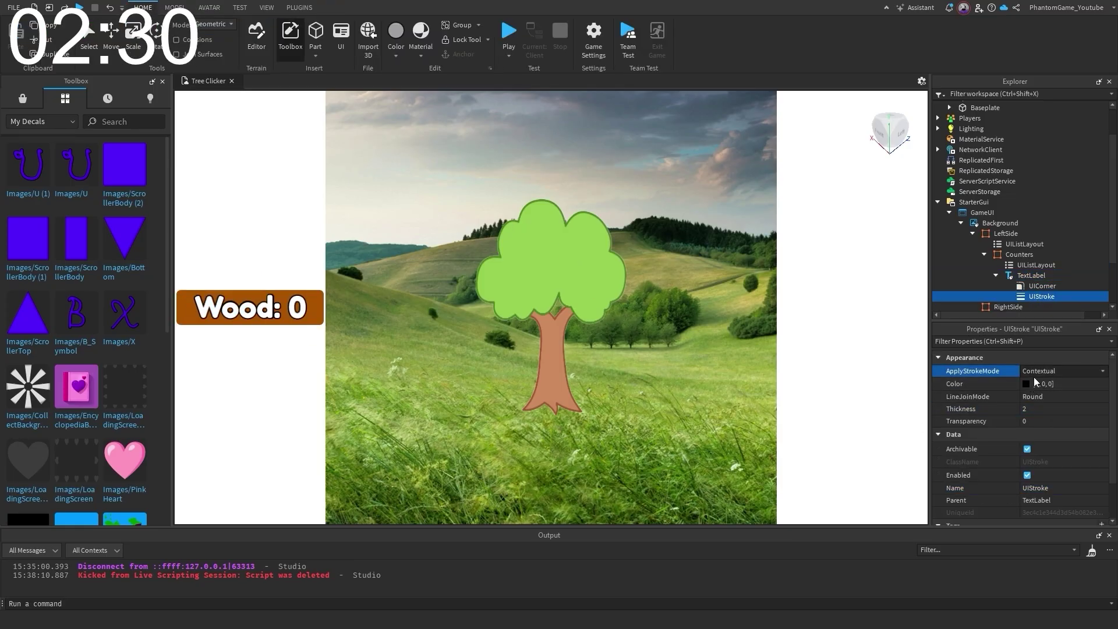
# Rename the Wood text label to WoodCounter
pyautogui.click(1026, 275)
pyautogui.scroll(3, 1060, 466)
pyautogui.click(1063, 487)
pyautogui.write('WoodCounter')
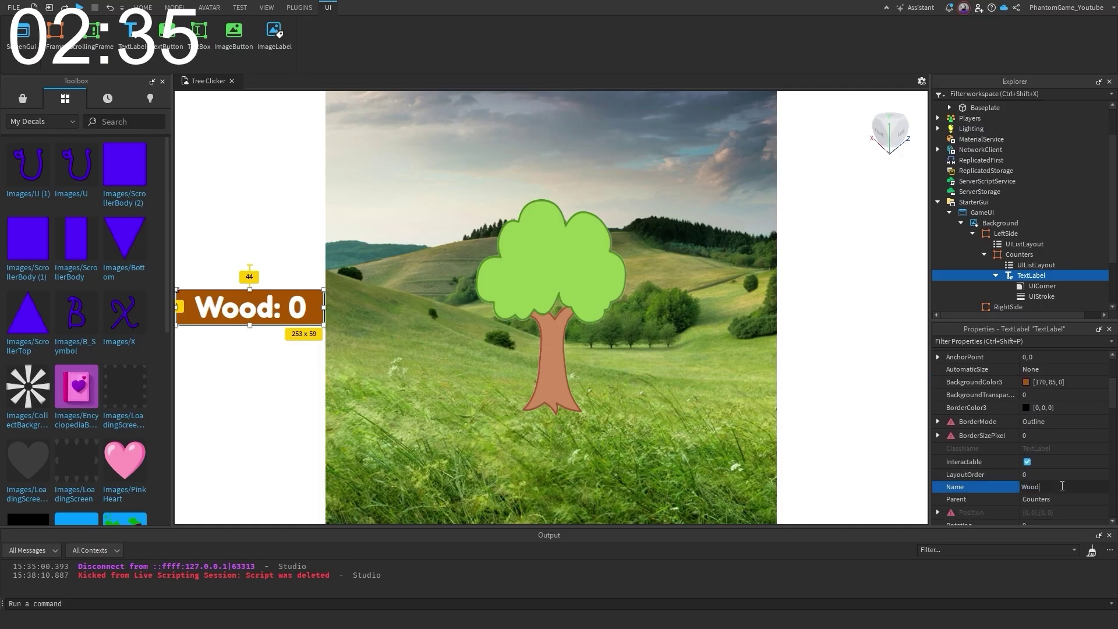
pyautogui.press('Return')
# Duplicate WoodCounter and rename the copy to CashCounter
pyautogui.hotkey('ctrl', 'd')
pyautogui.click(1085, 486)
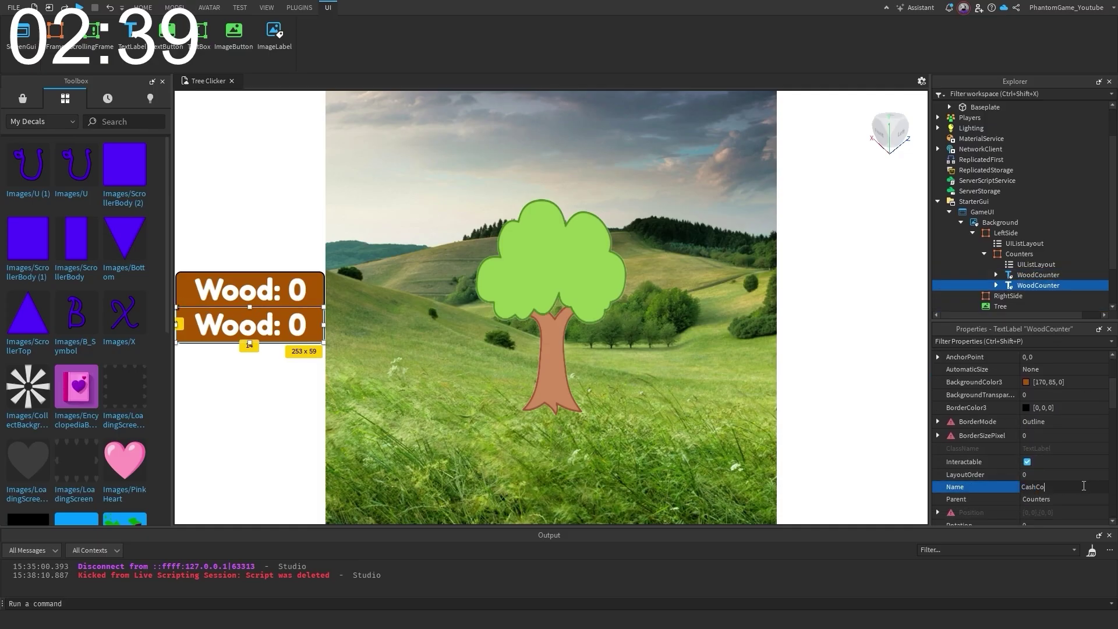
pyautogui.write('CashCounter')
pyautogui.press('Return')
# Give CashCounter a green background and set its text to "Cash: 0"
pyautogui.click(1027, 382)
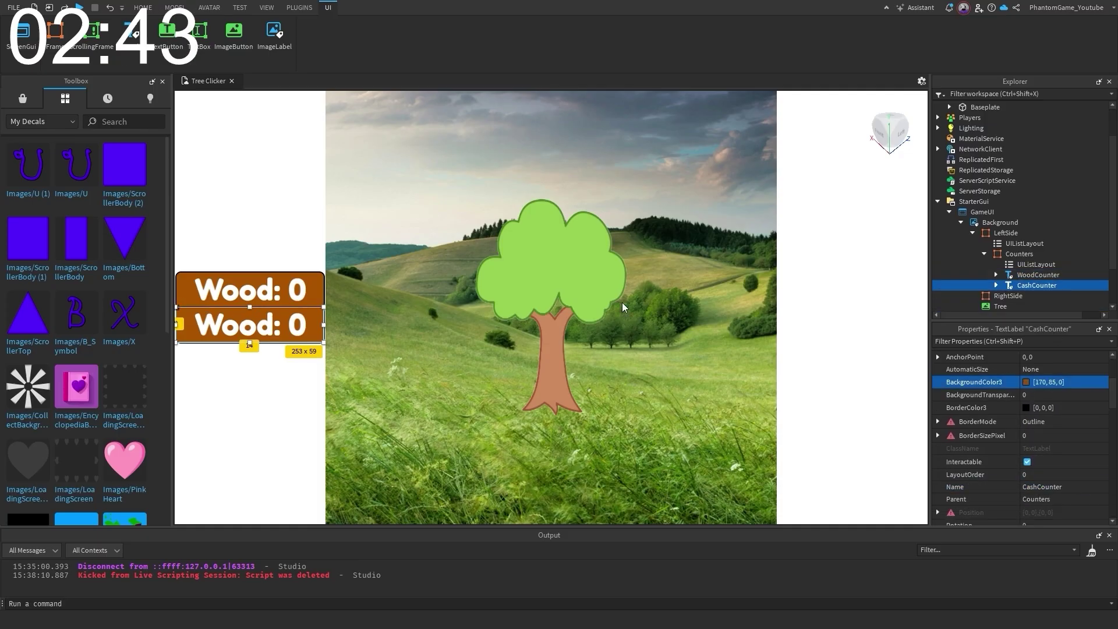
pyautogui.click(598, 341)
pyautogui.scroll(-10, 1116, 410)
pyautogui.click(1073, 461)
pyautogui.write('Cash: 0')
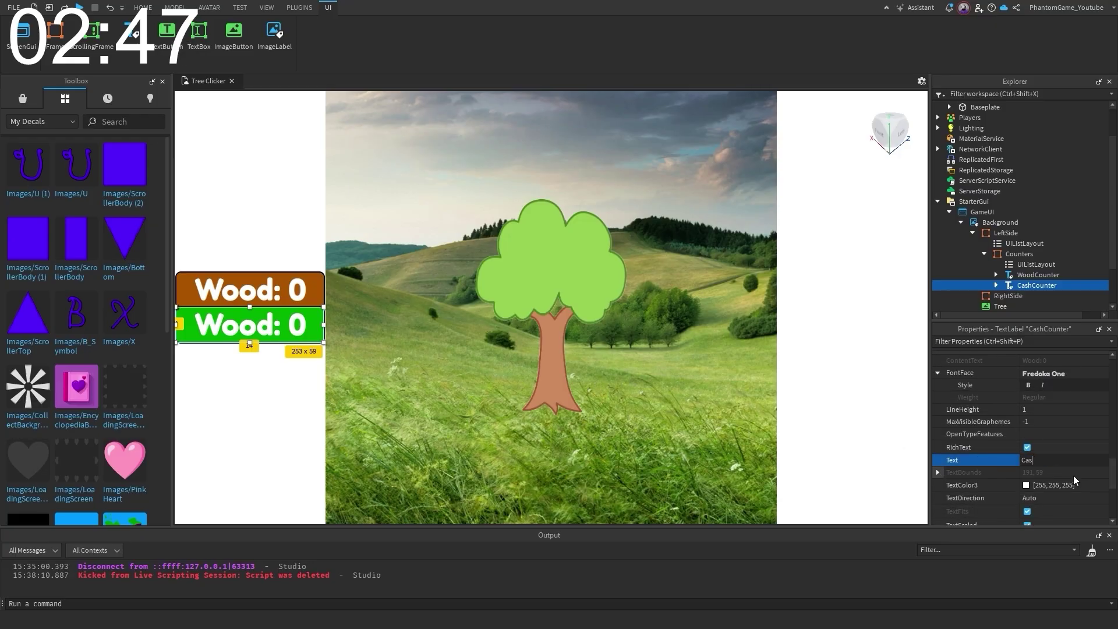
pyautogui.press('Return')
# Set the padding scale of the UIListLayout inside Counters to 0.05
pyautogui.click(1019, 264)
pyautogui.scroll(4, 991, 407)
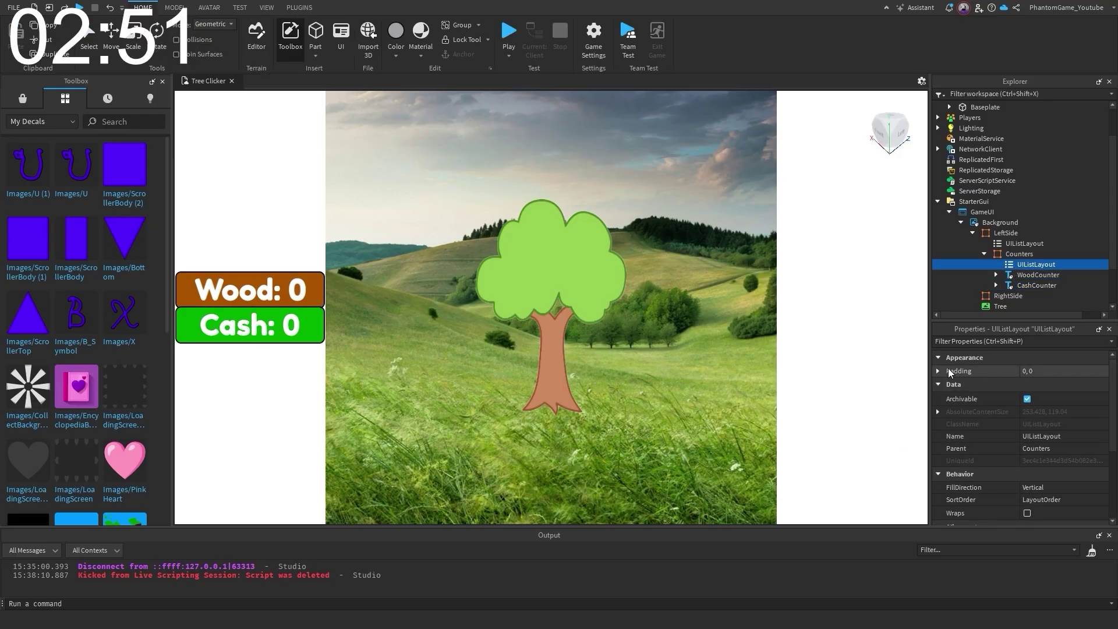
pyautogui.click(939, 371)
pyautogui.click(1040, 384)
pyautogui.write('0.01')
pyautogui.press('Return')
pyautogui.click(1083, 384)
pyautogui.write('0.05')
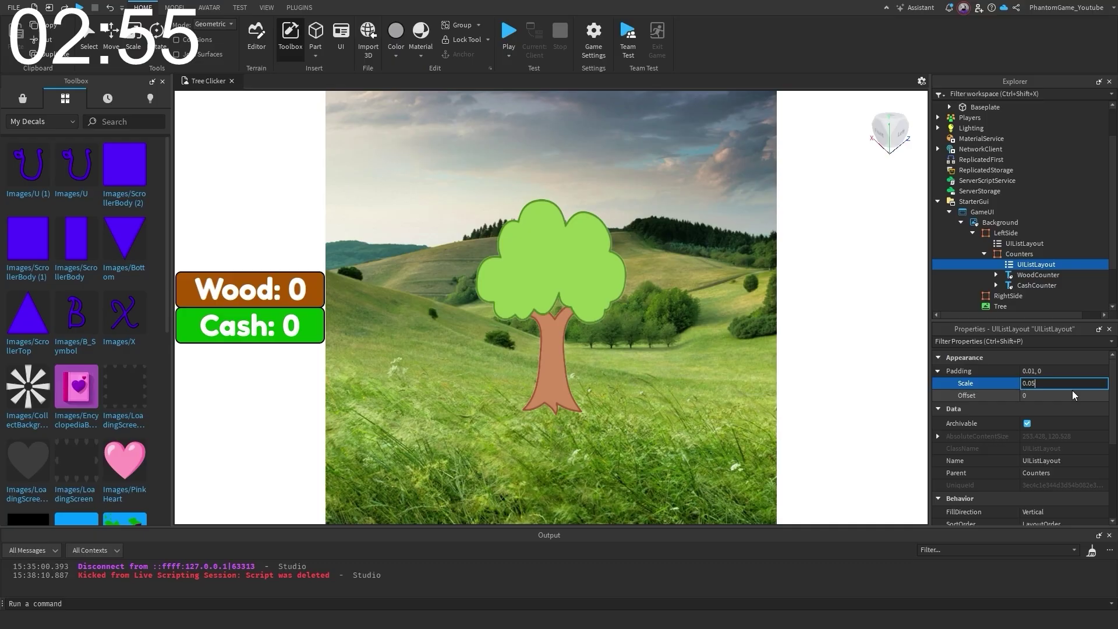
pyautogui.press('Return')
# Duplicate the Counters frame and rename the copy to Upgrades
pyautogui.click(1001, 255)
pyautogui.click(984, 254)
pyautogui.hotkey('ctrl', 'd')
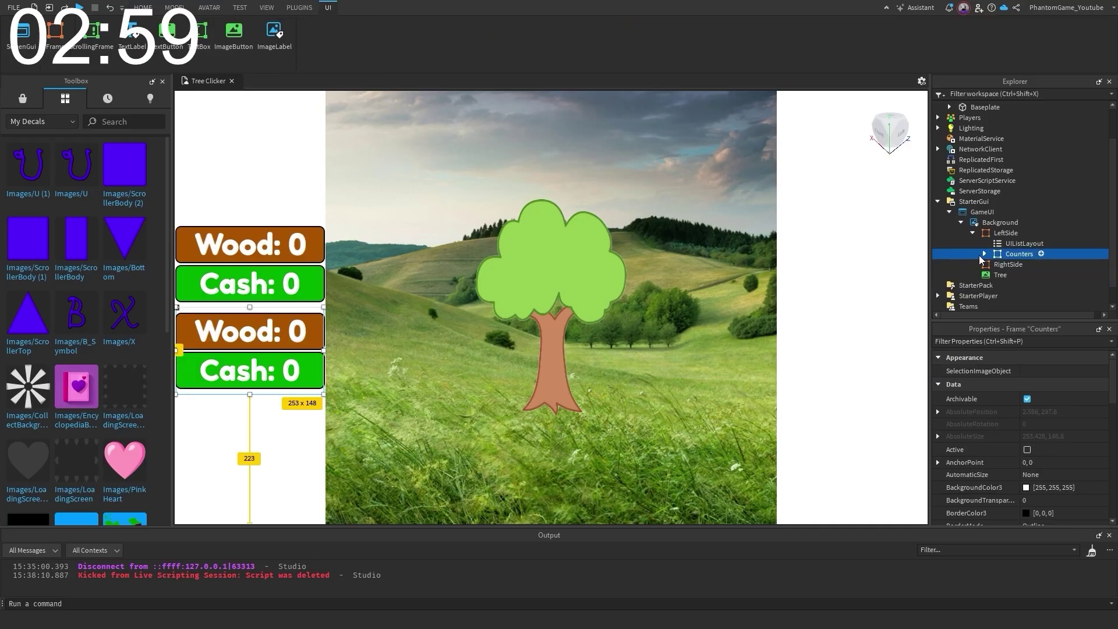
pyautogui.scroll(-3, 1069, 500)
pyautogui.click(1070, 499)
pyautogui.write('Upgrades')
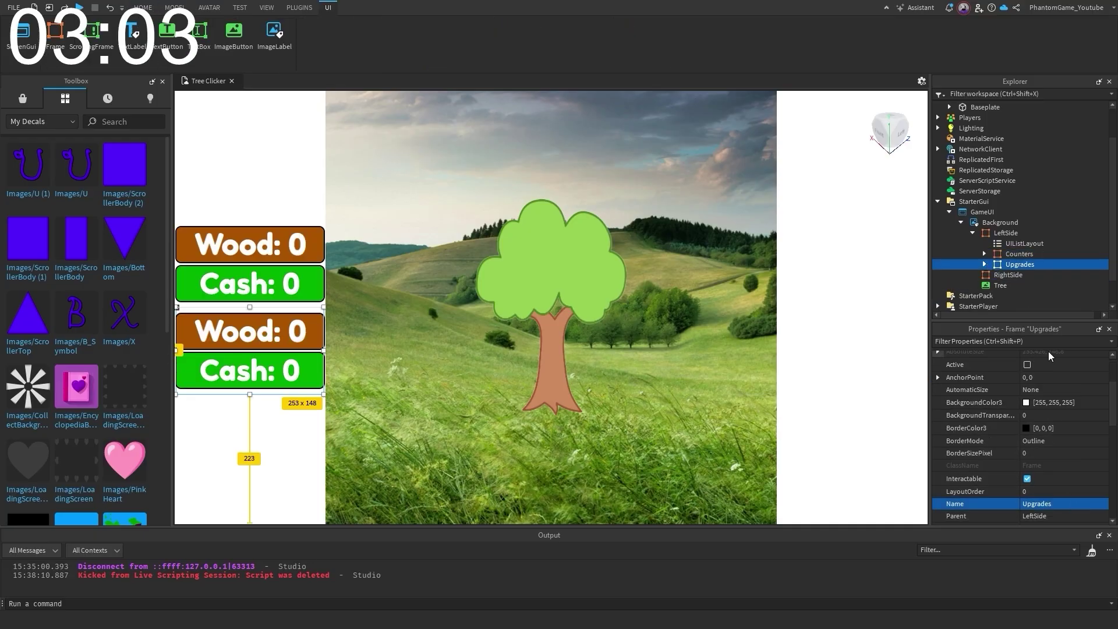
# Add a TextButton inside Upgrades and give it CashCounter's size of {1, 0},{0.4, 0}
pyautogui.click(985, 264)
pyautogui.click(1037, 295)
pyautogui.moveTo(1114, 384); pyautogui.dragTo(1113, 412)
pyautogui.click(1064, 442)
pyautogui.hotkey('ctrl', 'c')
pyautogui.click(1026, 286)
pyautogui.click(1064, 466)
pyautogui.hotkey('ctrl', 'v')
# Move the UICorner and UIStroke from the Upgrades frame's CashCounter into its TextButton
pyautogui.click(1034, 296)
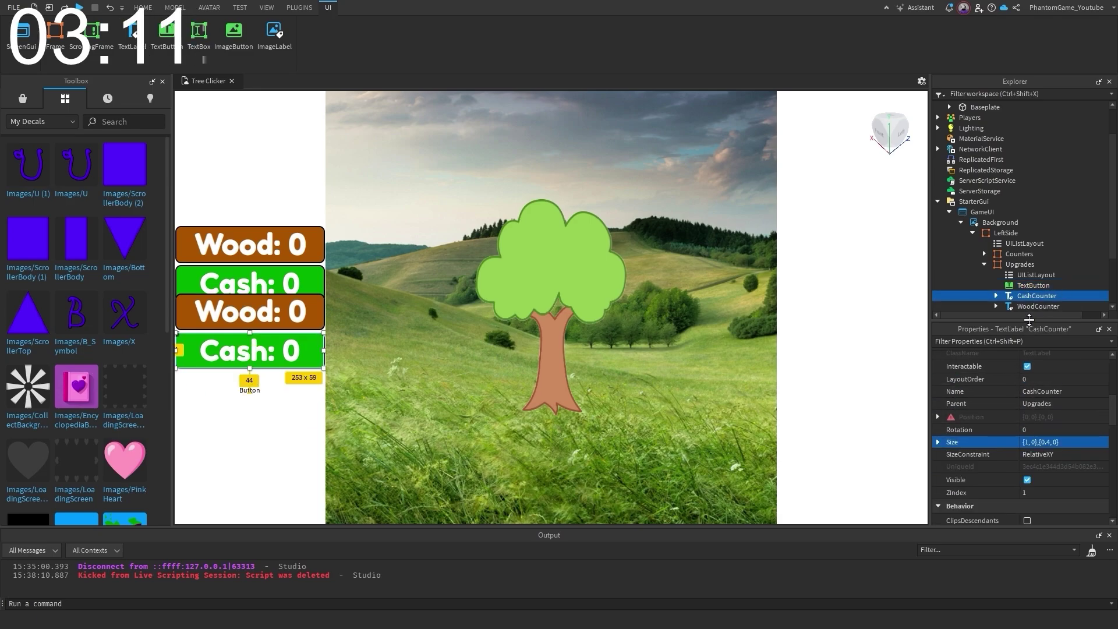
pyautogui.click(996, 296)
pyautogui.click(1037, 306)
pyautogui.moveTo(1111, 255); pyautogui.dragTo(1111, 268)
pyautogui.keyDown('shift'); pyautogui.click(1035, 295); pyautogui.keyUp('shift')
pyautogui.moveTo(1034, 284); pyautogui.dragTo(1032, 265)
# Delete the CashCounter and WoodCounter labels from the Upgrades frame
pyautogui.click(1031, 296)
pyautogui.press('Delete')
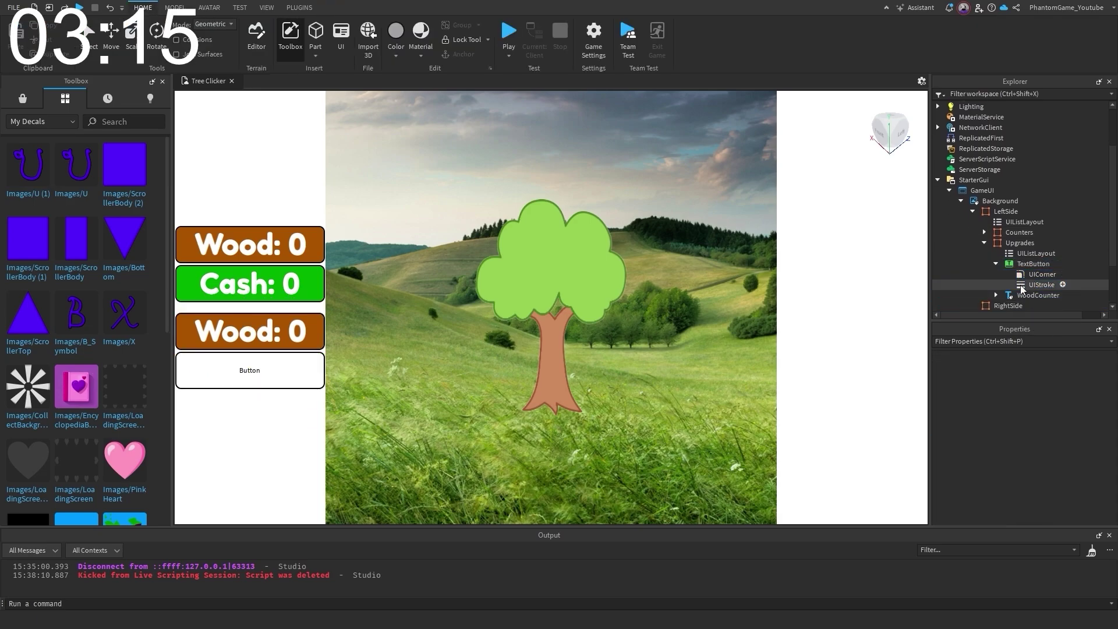
pyautogui.click(1037, 295)
pyautogui.press('Delete')
# Set the Upgrades text button's background color to 0,170,255
pyautogui.click(1034, 263)
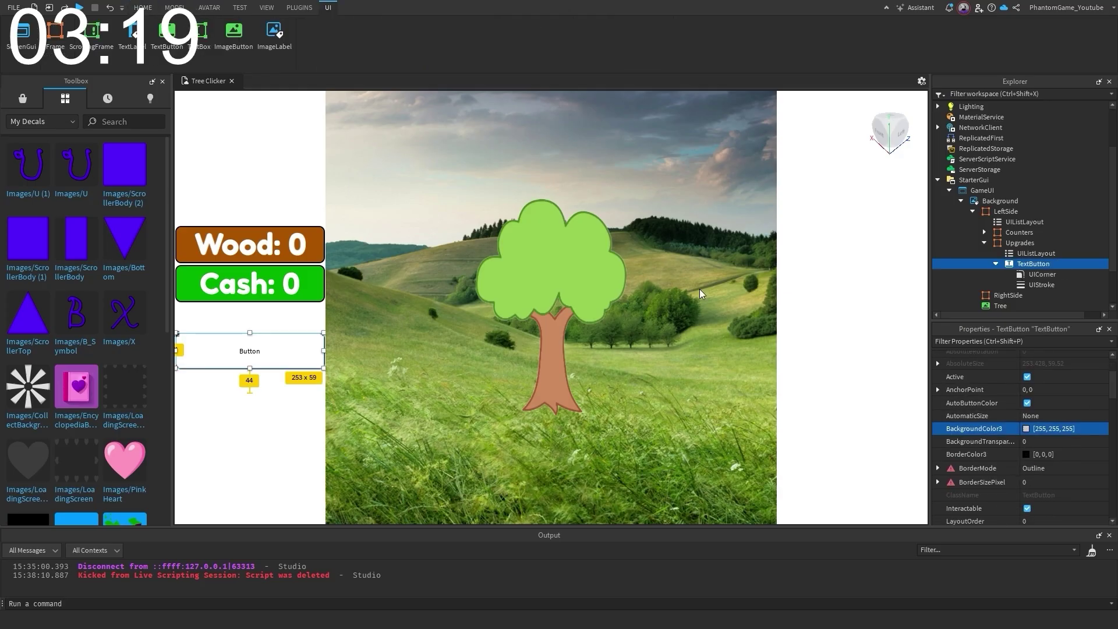
pyautogui.click(512, 261)
pyautogui.click(663, 389)
pyautogui.click(1024, 431)
pyautogui.click(474, 250)
pyautogui.click(603, 389)
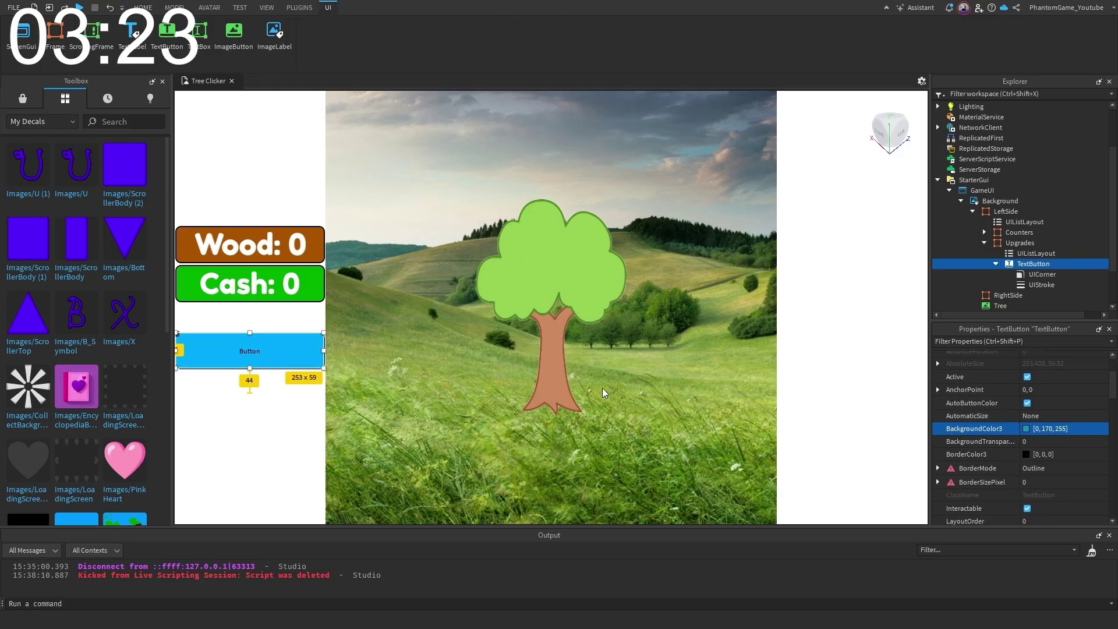
# Style the button's text as scaled rich text in the Fredoka One font with white color (255,255,255)
pyautogui.moveTo(1116, 388); pyautogui.dragTo(1112, 479)
pyautogui.click(1027, 455)
pyautogui.click(1027, 376)
pyautogui.click(1036, 383)
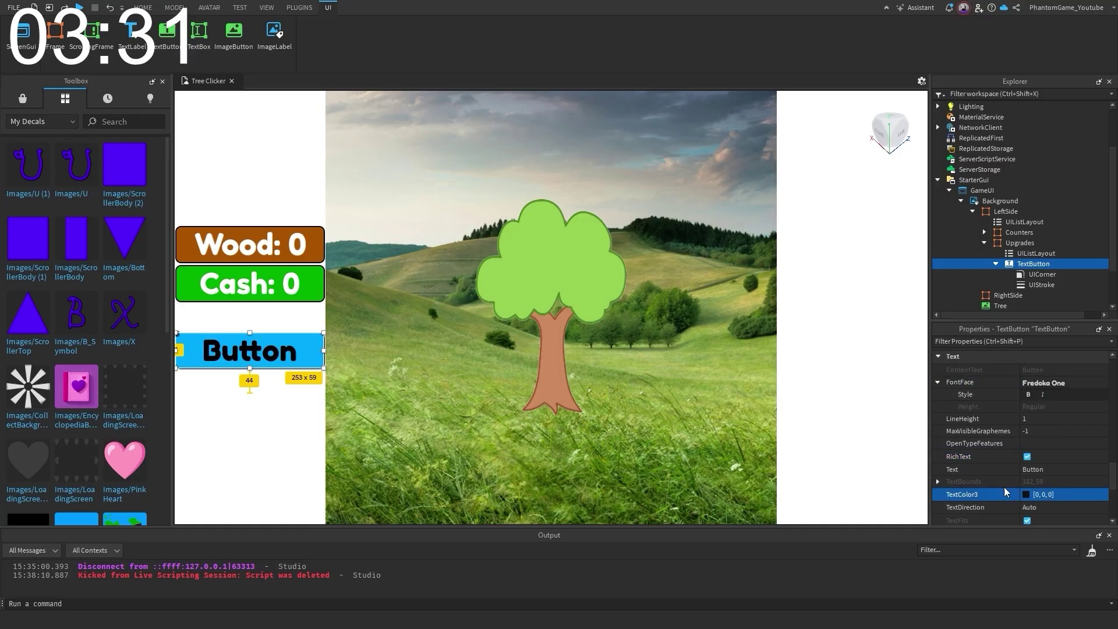
# Set the button's text to "Axe Upgrade: 0 Cash" and rename the button to AxeUpgrade
pyautogui.click(1042, 469)
pyautogui.write('ade: 0 Cash')
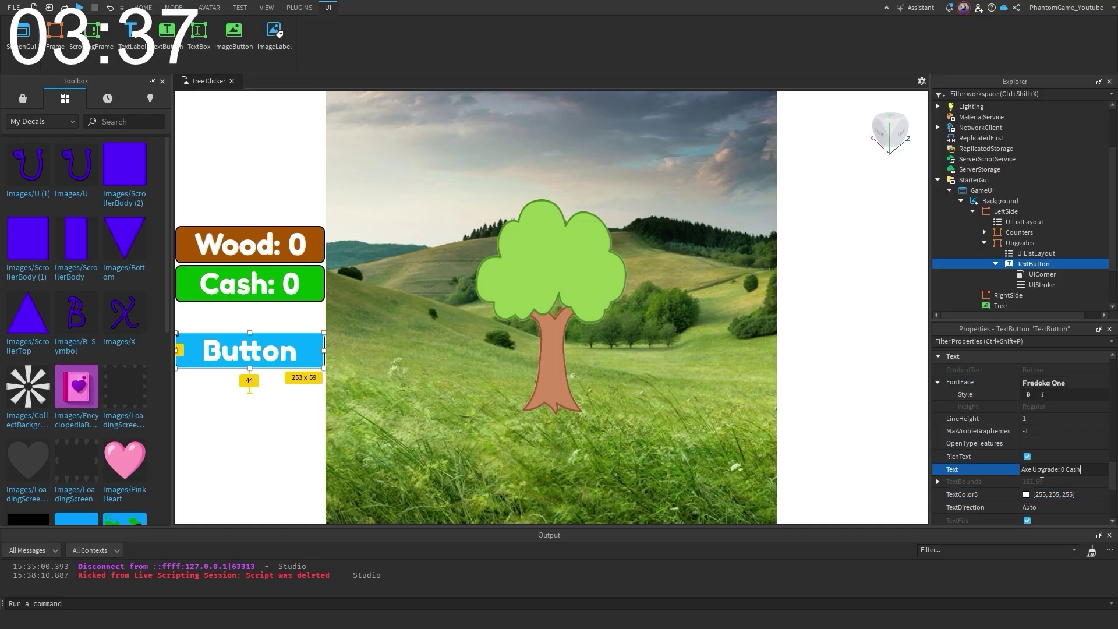
pyautogui.press('Return')
pyautogui.click(996, 264)
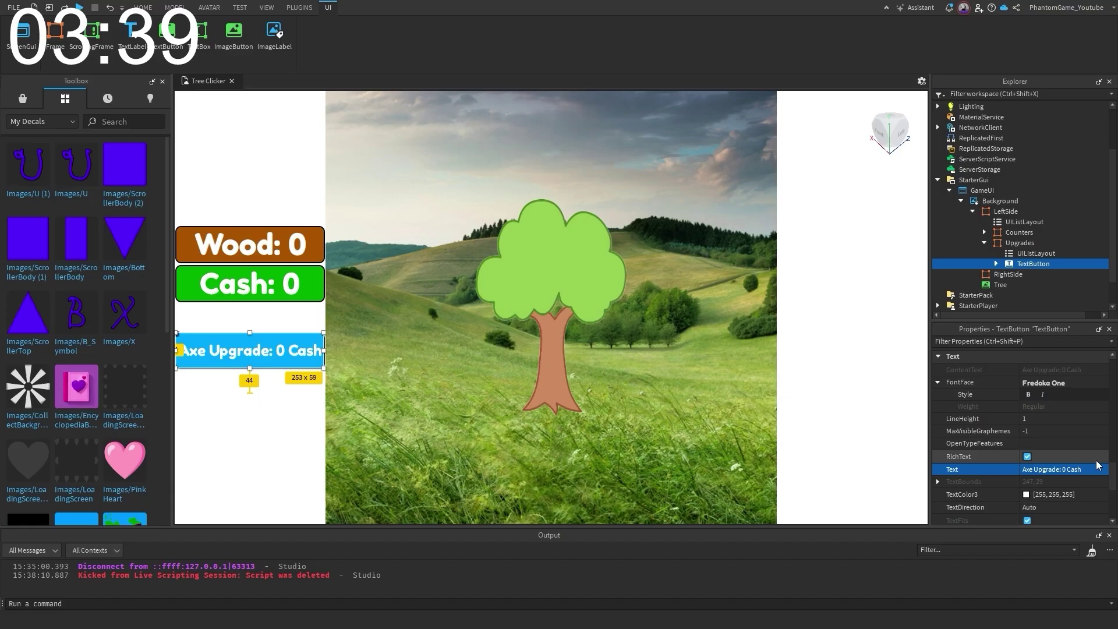
pyautogui.moveTo(1111, 476); pyautogui.dragTo(1109, 405)
pyautogui.click(1071, 411)
pyautogui.write('AxeUpgrade')
pyautogui.press('Return')
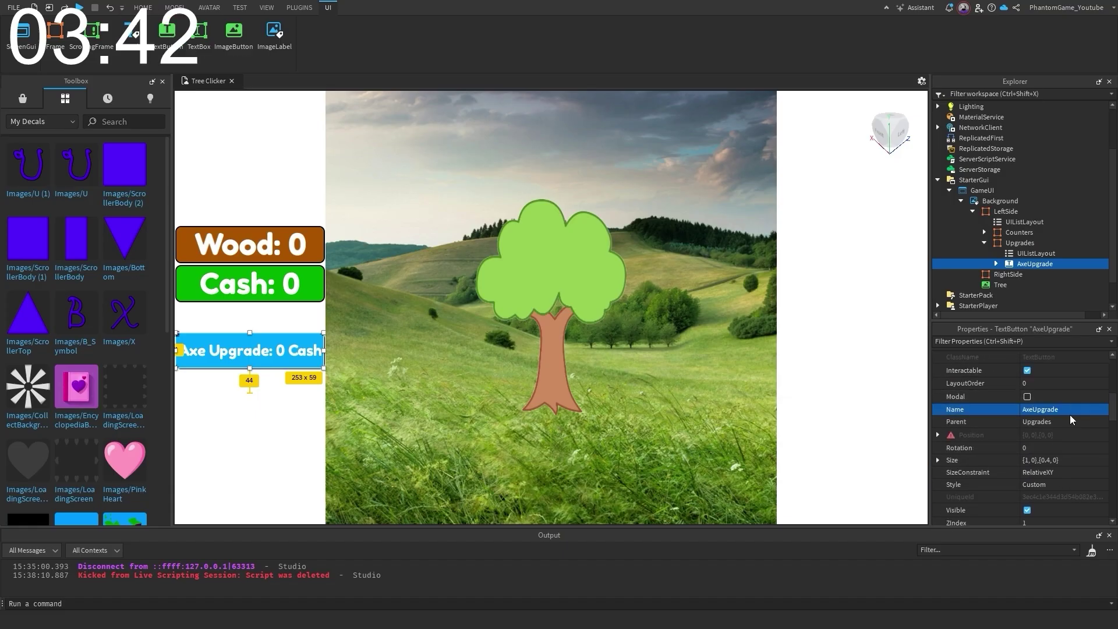
# Set the padding scale of the LeftSide frame's UIListLayout to 0.05
pyautogui.click(1020, 222)
pyautogui.click(938, 372)
pyautogui.click(1046, 385)
pyautogui.write('0.05')
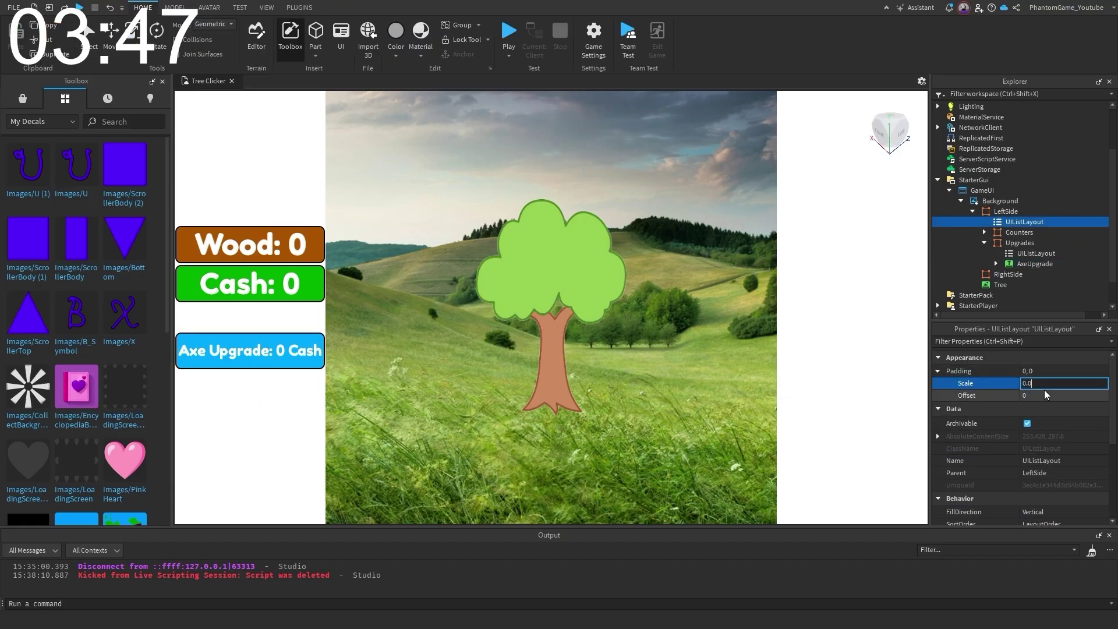
pyautogui.press('Return')
# Duplicate the AxeUpgrade button twice inside the Upgrades frame
pyautogui.click(1018, 242)
pyautogui.click(1009, 233)
pyautogui.click(1020, 242)
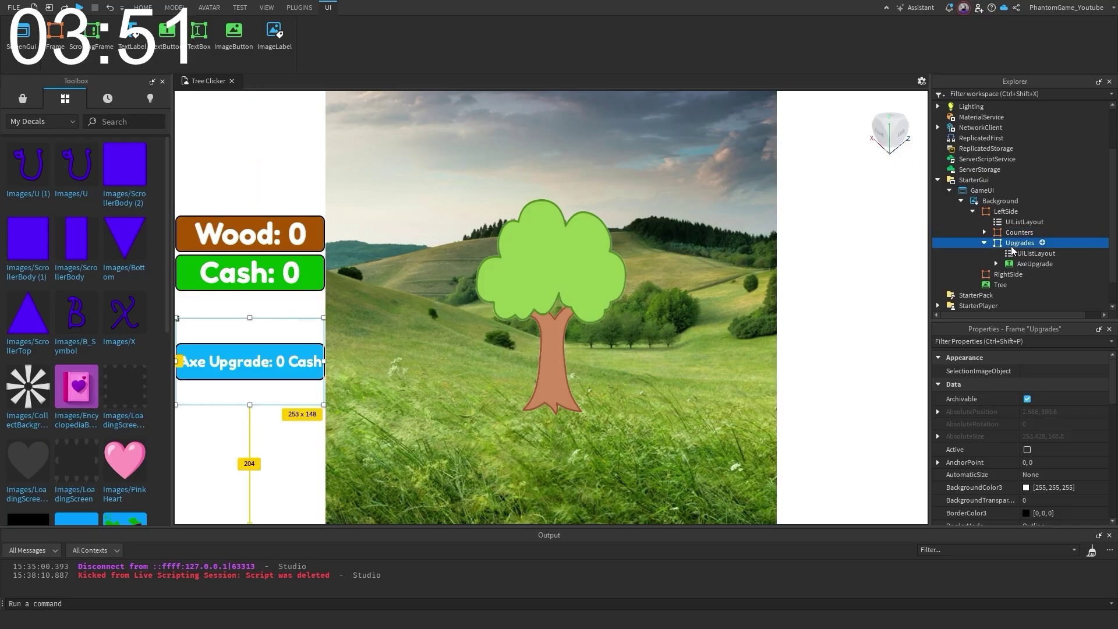
pyautogui.click(1021, 265)
pyautogui.hotkey('ctrl', 'd')
pyautogui.hotkey('ctrl', 'd')
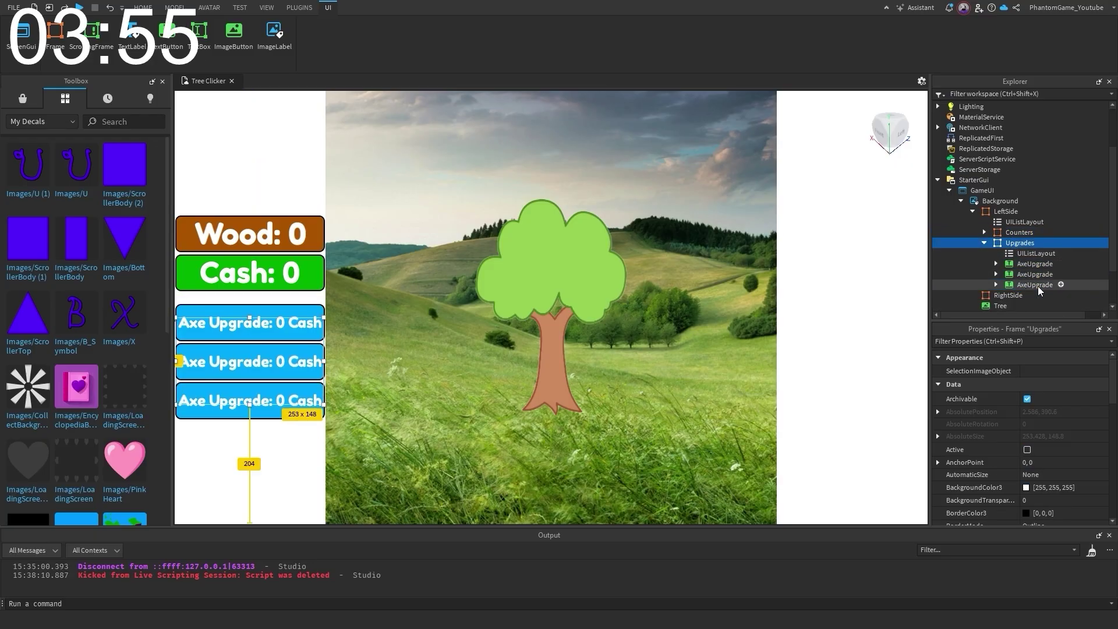
# Rename the second AxeUpgrade button to MarketUpgrade
pyautogui.click(1035, 264)
pyautogui.moveTo(1113, 379); pyautogui.dragTo(1113, 396)
pyautogui.click(1035, 274)
pyautogui.click(1049, 452)
pyautogui.write('MarketUpgrade')
pyautogui.press('Return')
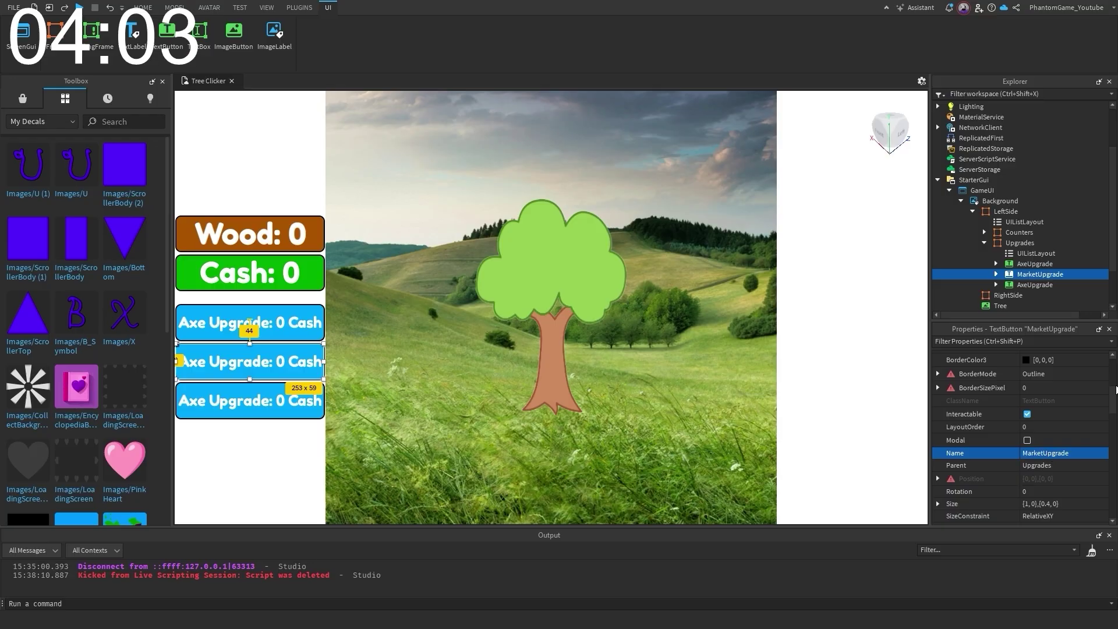
# Set the MarketUpgrade button's text to "Market Upgrade: 0 Cash"
pyautogui.scroll(-5, 1049, 443)
pyautogui.doubleClick(1071, 437)
pyautogui.write('Market Upgrade: 0 Cash')
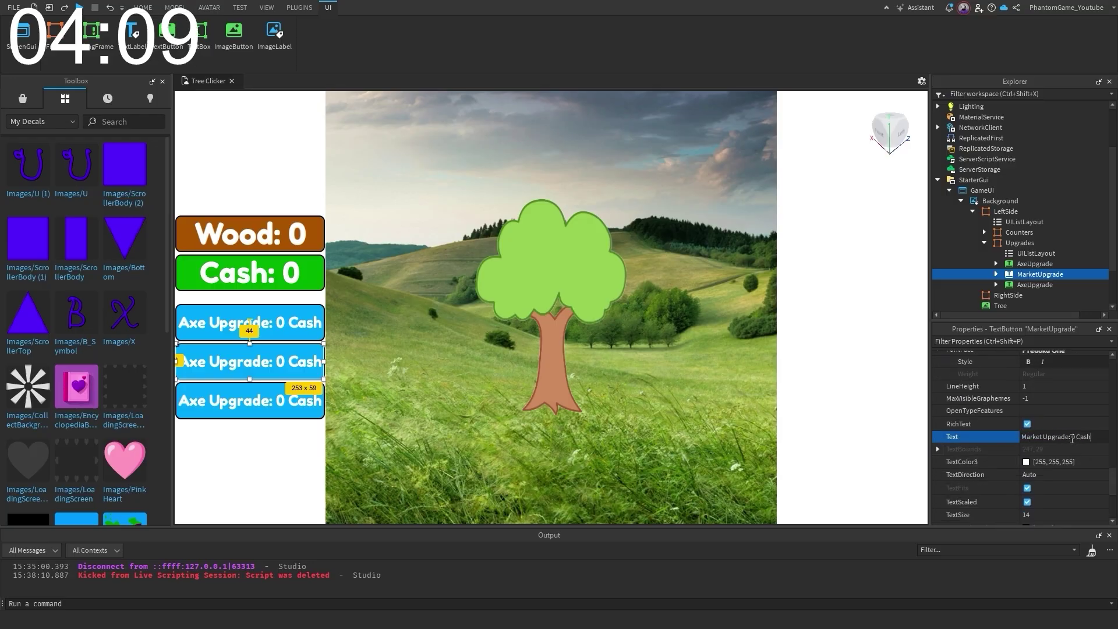
pyautogui.press('Return')
# Set the third upgrade button's text to "Energy Upgrade: 0 Cash"
pyautogui.click(1035, 285)
pyautogui.doubleClick(1081, 437)
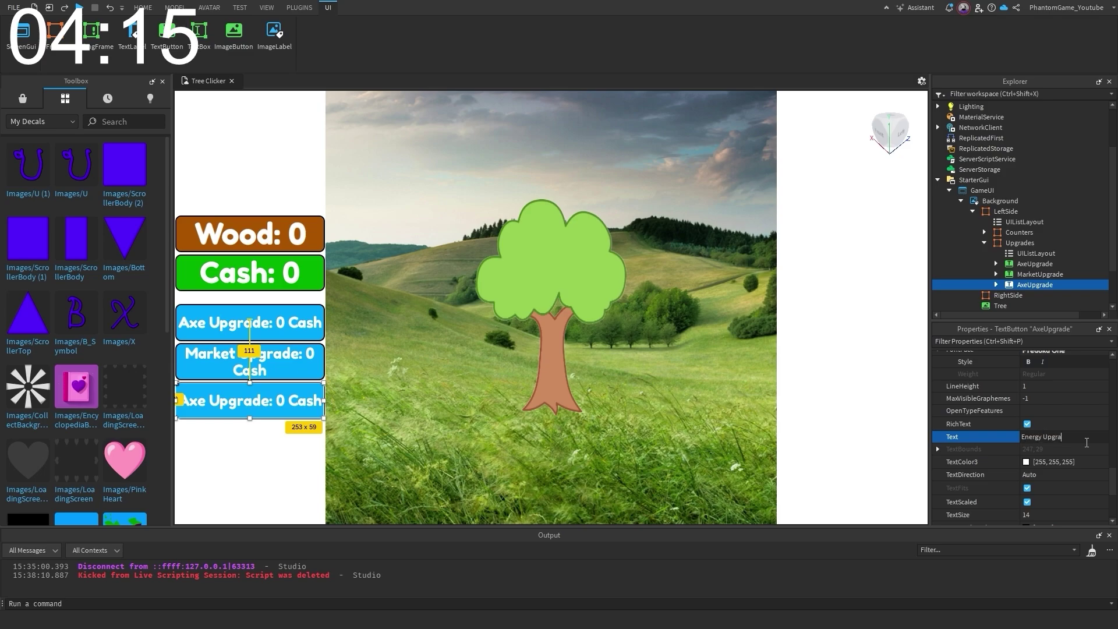
pyautogui.write('Energy Upgrade: 0 Cash')
pyautogui.press('Return')
# Rename the third upgrade button to "Energy Upgrade"
pyautogui.scroll(10, 1105, 397)
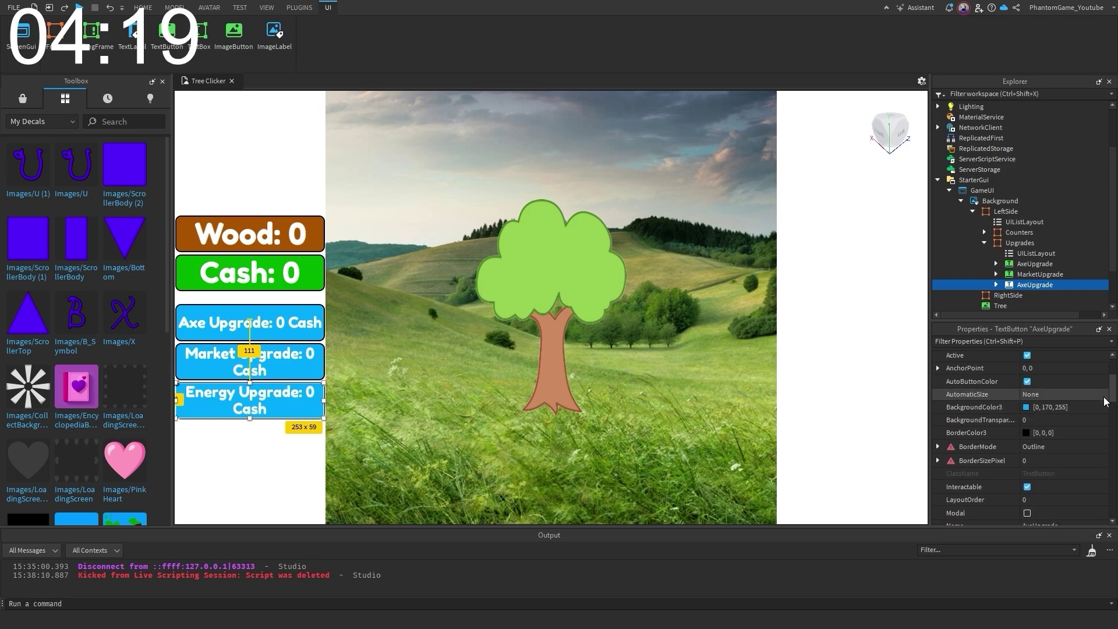
pyautogui.scroll(-5, 1106, 398)
pyautogui.doubleClick(1055, 417)
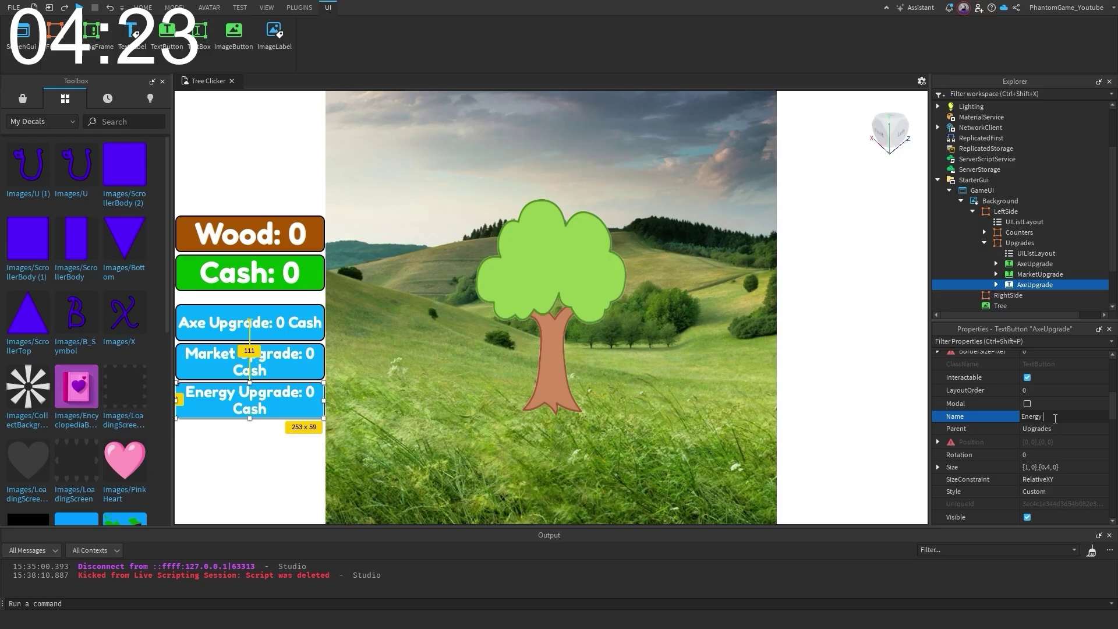
pyautogui.write('Energy Upgrade')
pyautogui.press('Return')
# Set the LeftSide frame's background transparency to 1
pyautogui.click(1025, 263)
pyautogui.click(972, 212)
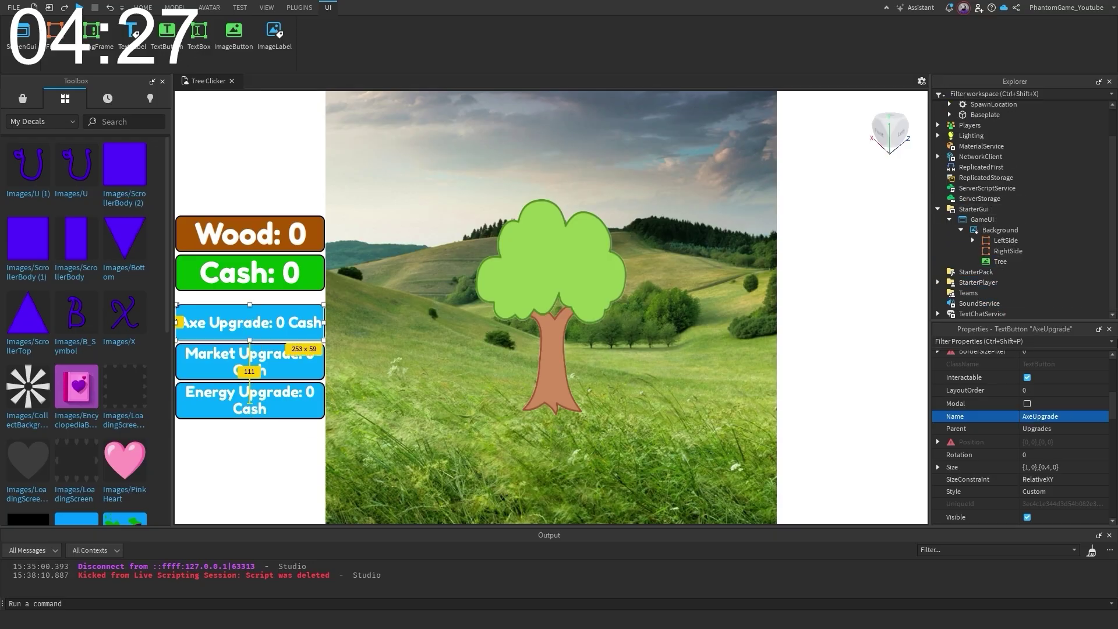
pyautogui.click(1006, 240)
pyautogui.scroll(5, 1061, 437)
pyautogui.click(1056, 474)
pyautogui.write('1')
pyautogui.press('Return')
# Set the background transparency of the Counters and Upgrades frames to 1
pyautogui.click(1007, 251)
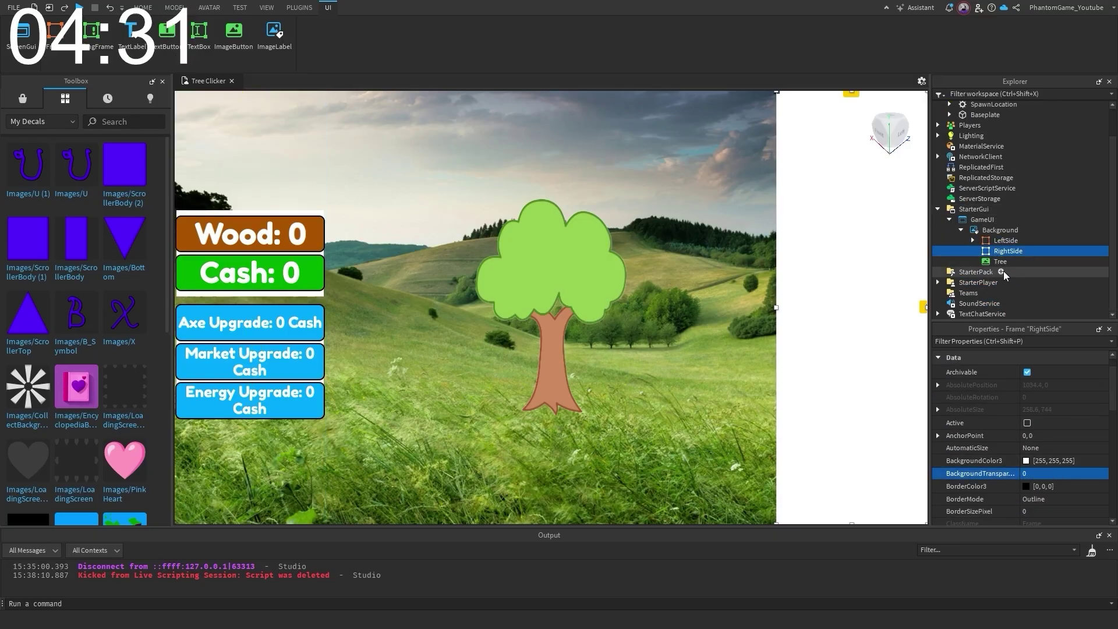
pyautogui.doubleClick(1006, 241)
pyautogui.click(1019, 271)
pyautogui.doubleClick(1057, 474)
pyautogui.write('1')
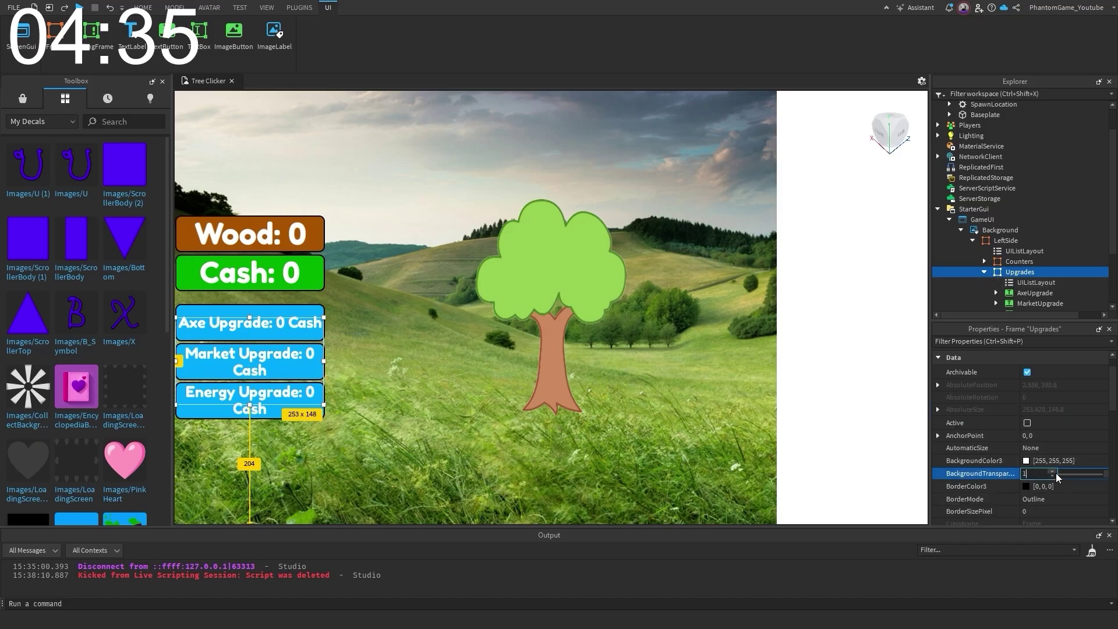
pyautogui.click(985, 273)
pyautogui.click(985, 251)
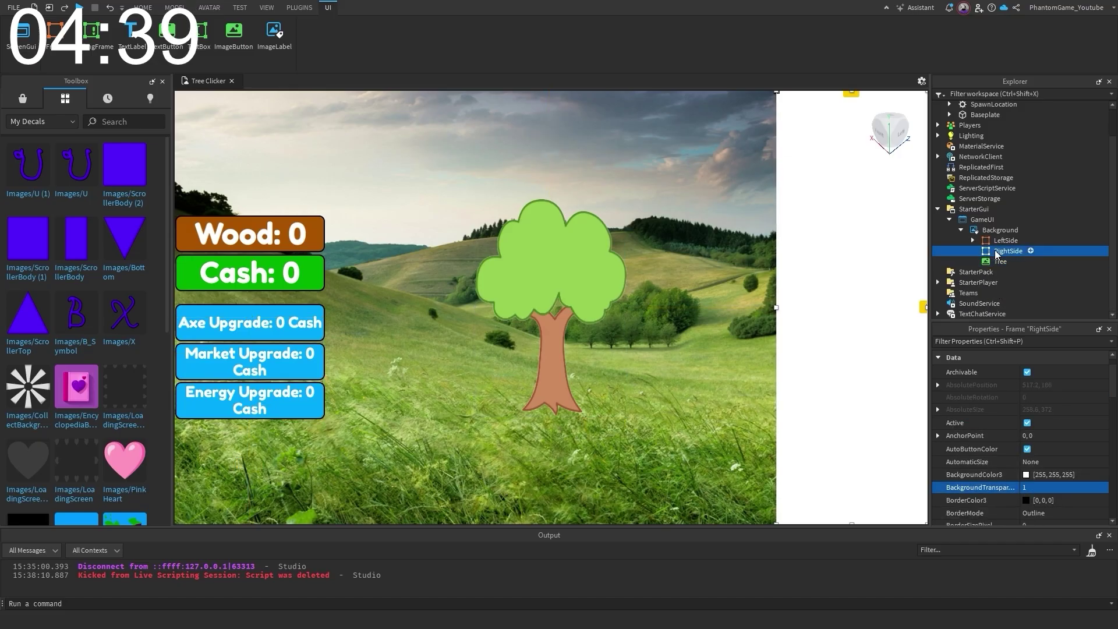
# Paste a copy of the AxeUpgrade button into RightSide and set the RightSide frame's background transparency to 1
pyautogui.hotkey('ctrl', 'shift', 'v')
pyautogui.click(1048, 473)
pyautogui.write('1')
pyautogui.press('Return')
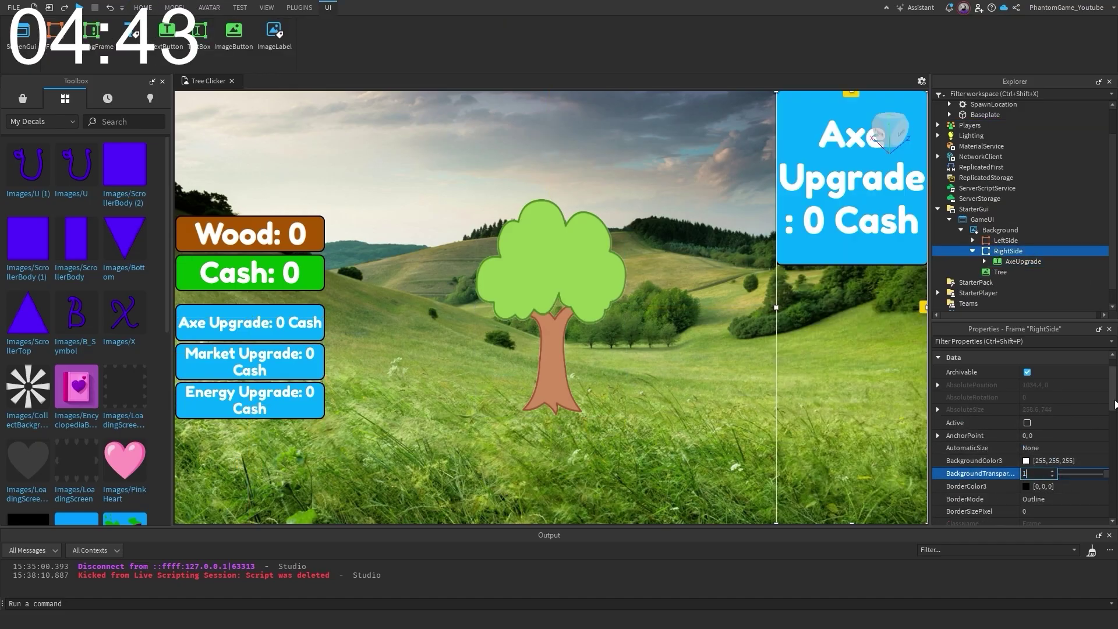
# Add a UIListLayout to RightSide with both horizontal and vertical alignment set to Center
pyautogui.hotkey('ctrl', 'shift', 'v')
pyautogui.scroll(-3, 1046, 446)
pyautogui.click(1045, 433)
pyautogui.click(1045, 445)
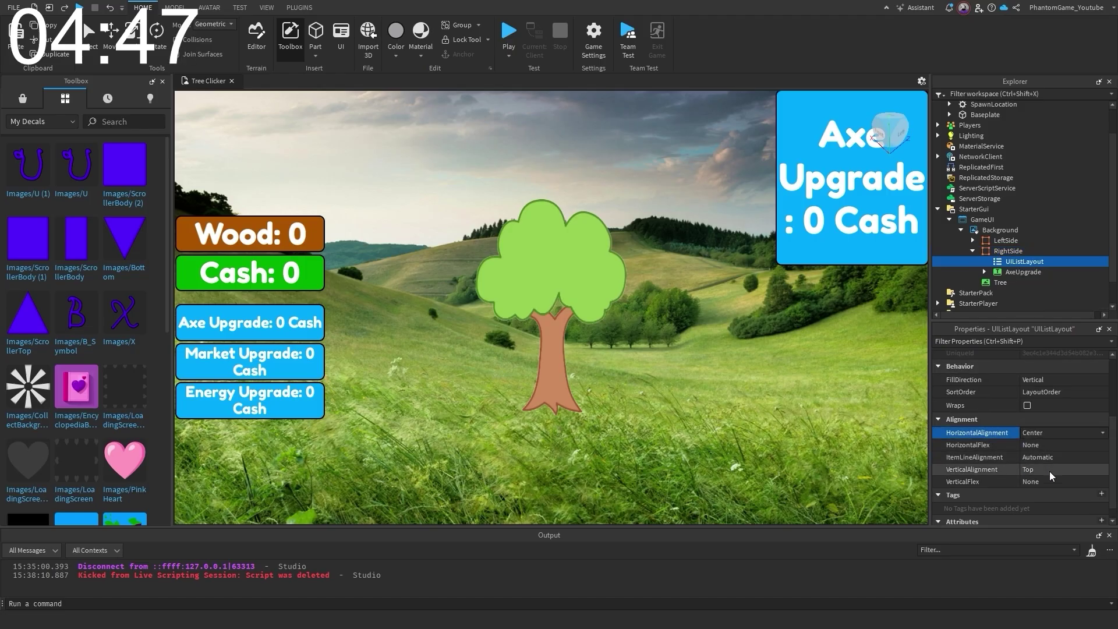
pyautogui.click(1051, 471)
pyautogui.click(1043, 488)
# Set the Y size scale of the AxeUpgrade button inside RightSide to 0.1
pyautogui.click(1023, 272)
pyautogui.click(938, 383)
pyautogui.click(950, 408)
pyautogui.click(1044, 421)
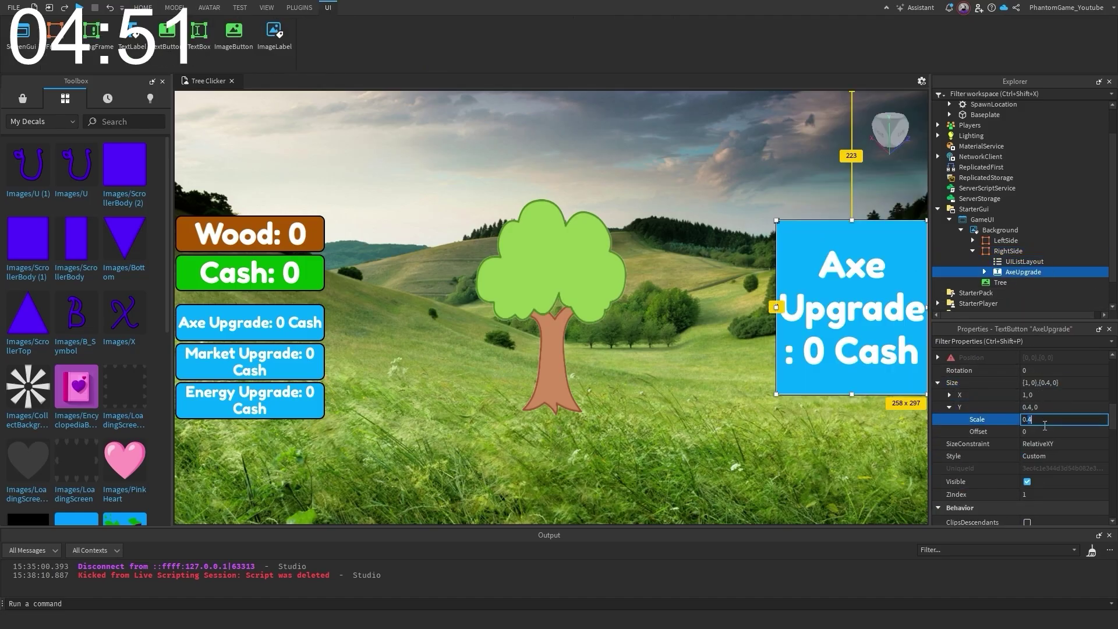
pyautogui.write('0.1')
pyautogui.press('Return')
# Change the text of the RightSide frame's AxeUpgrade button to "Wood to Cash"
pyautogui.moveTo(1112, 423); pyautogui.dragTo(1111, 486)
pyautogui.click(1072, 482)
pyautogui.write('Wood to Cash')
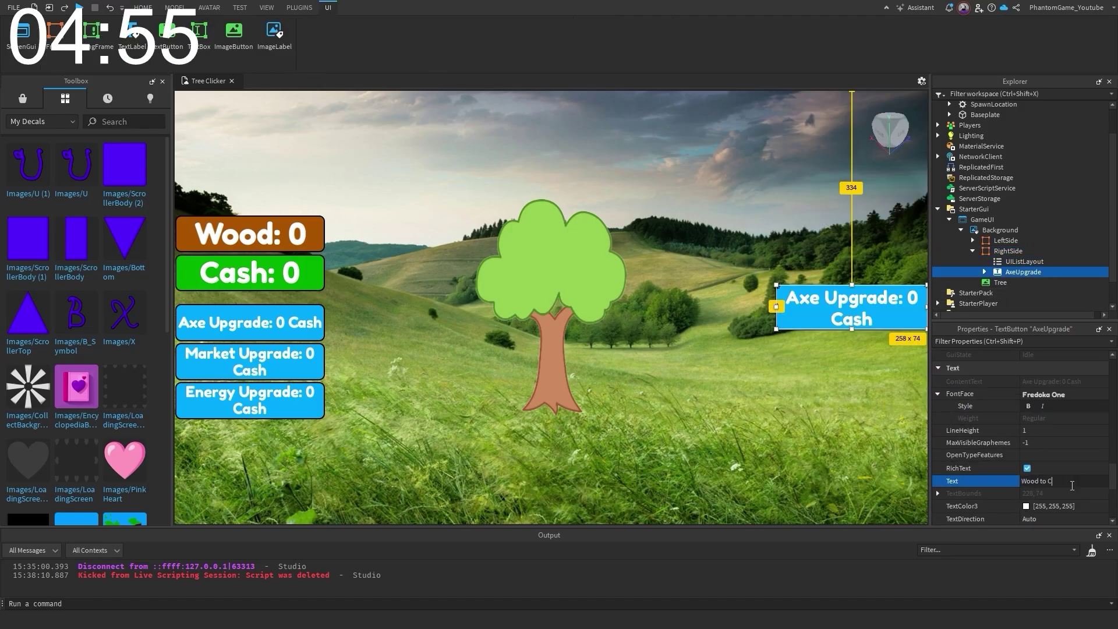
pyautogui.press('Return')
# Set the background color of the Wood to Cash button to green (0, 255, 0)
pyautogui.scroll(5, 1037, 466)
pyautogui.moveTo(1116, 389); pyautogui.dragTo(1114, 370)
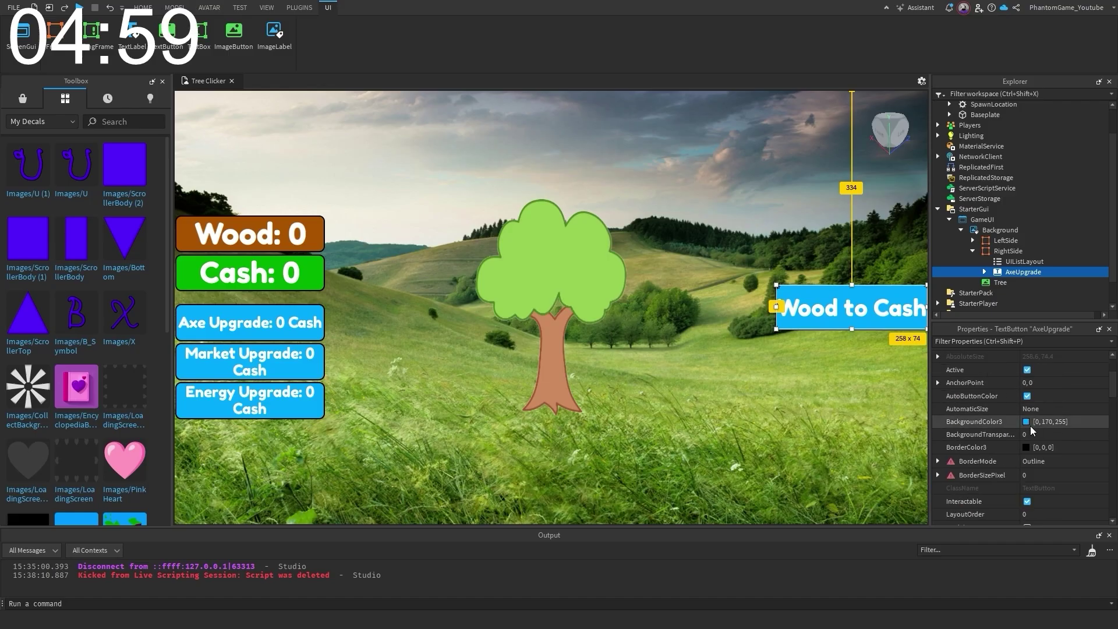
pyautogui.click(1028, 424)
pyautogui.click(513, 224)
pyautogui.click(626, 415)
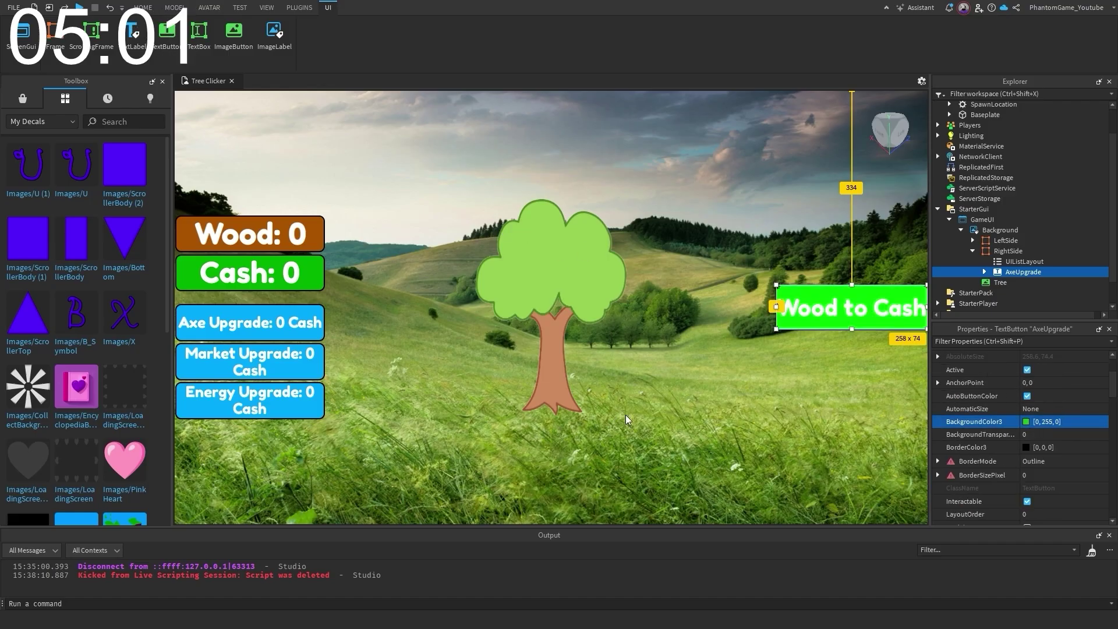
# Try X position scales of 0.79, 0.798 and 0.795 for the RightSide frame
pyautogui.click(998, 250)
pyautogui.moveTo(1114, 409); pyautogui.dragTo(1113, 429)
pyautogui.click(938, 442)
pyautogui.click(949, 454)
pyautogui.click(1048, 466)
pyautogui.write('0.79')
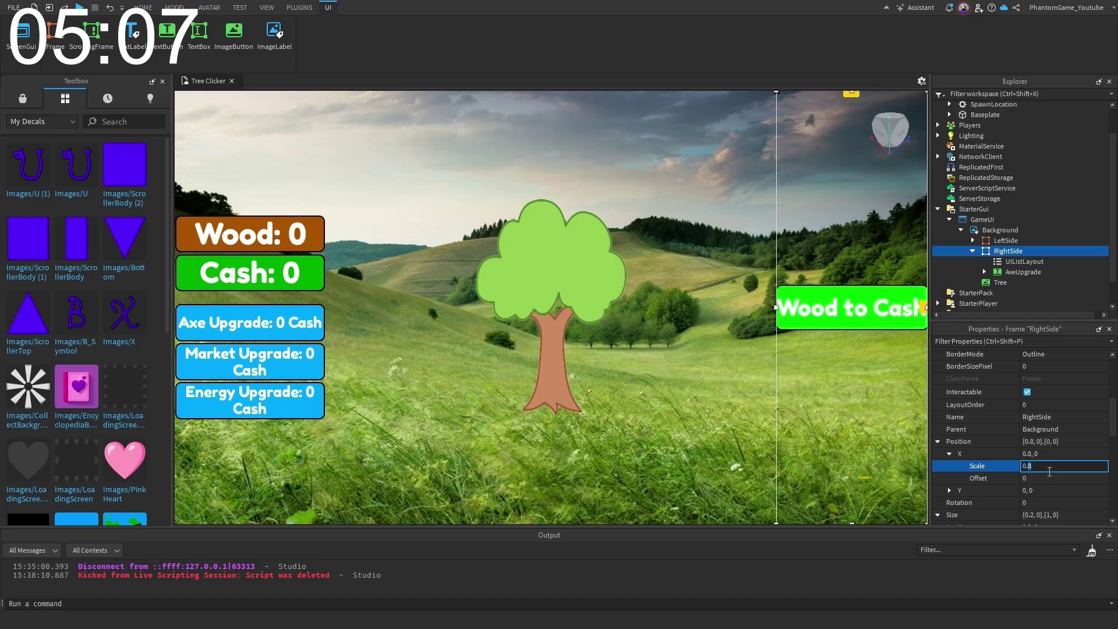
pyautogui.press('Return')
pyautogui.click(1051, 466)
pyautogui.write('0.798')
pyautogui.press('Return')
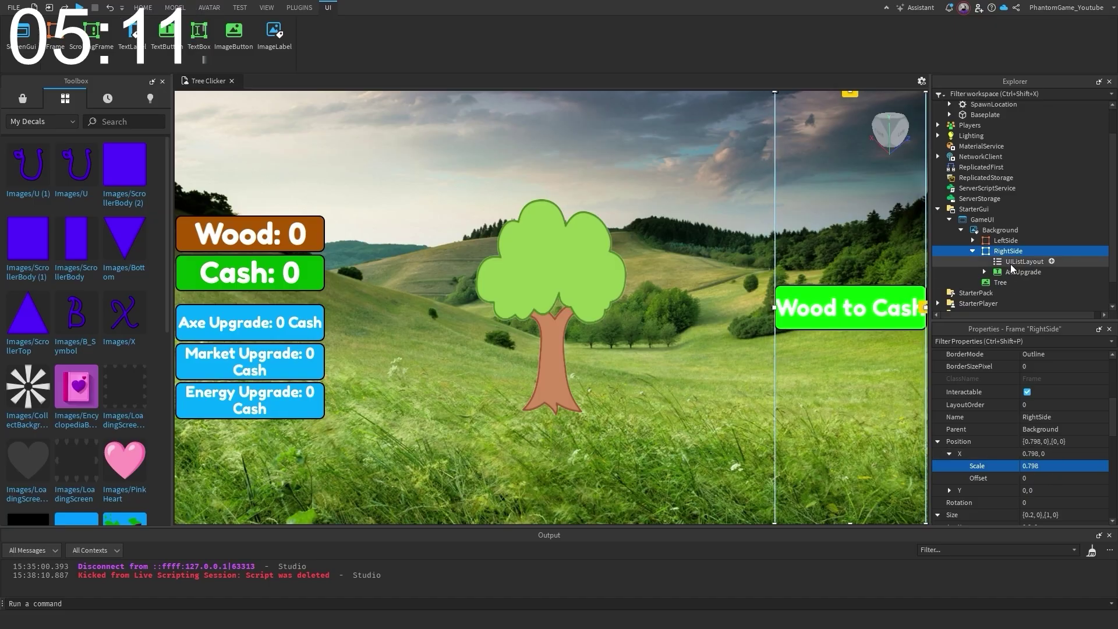
pyautogui.click(1059, 467)
pyautogui.write('0.795')
pyautogui.press('Return')
pyautogui.click(1022, 272)
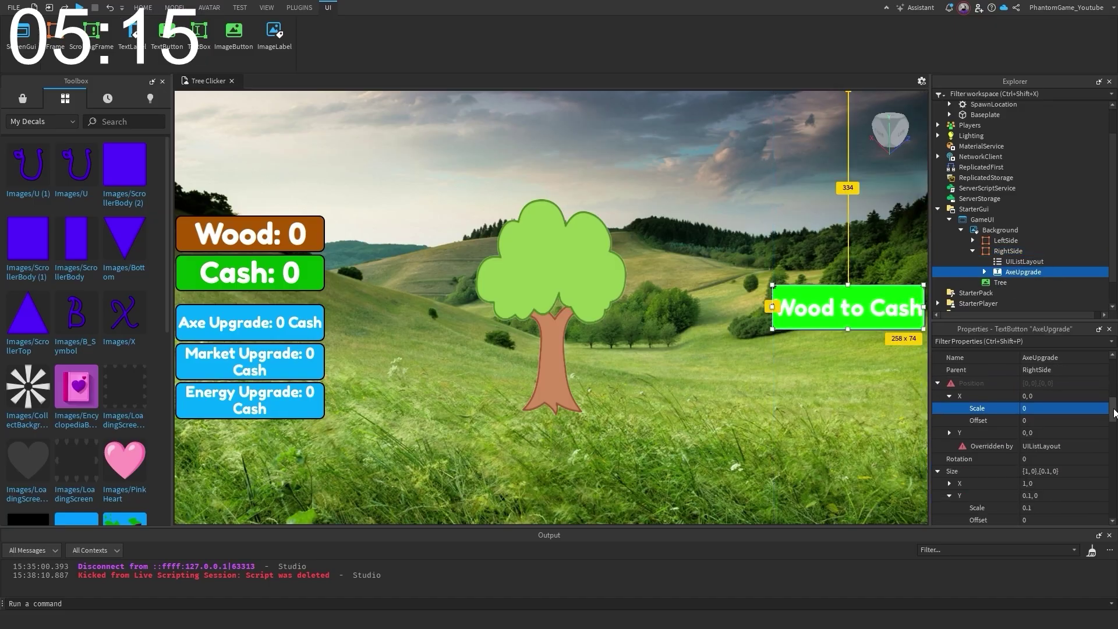
# Set the RightSide frame's X position scale back to 0.8
pyautogui.click(1008, 251)
pyautogui.scroll(2, 1019, 437)
pyautogui.click(1045, 370)
pyautogui.write('0.8')
pyautogui.press('Return')
# Set the X size scale of the Wood to Cash button to 0.95
pyautogui.click(1023, 272)
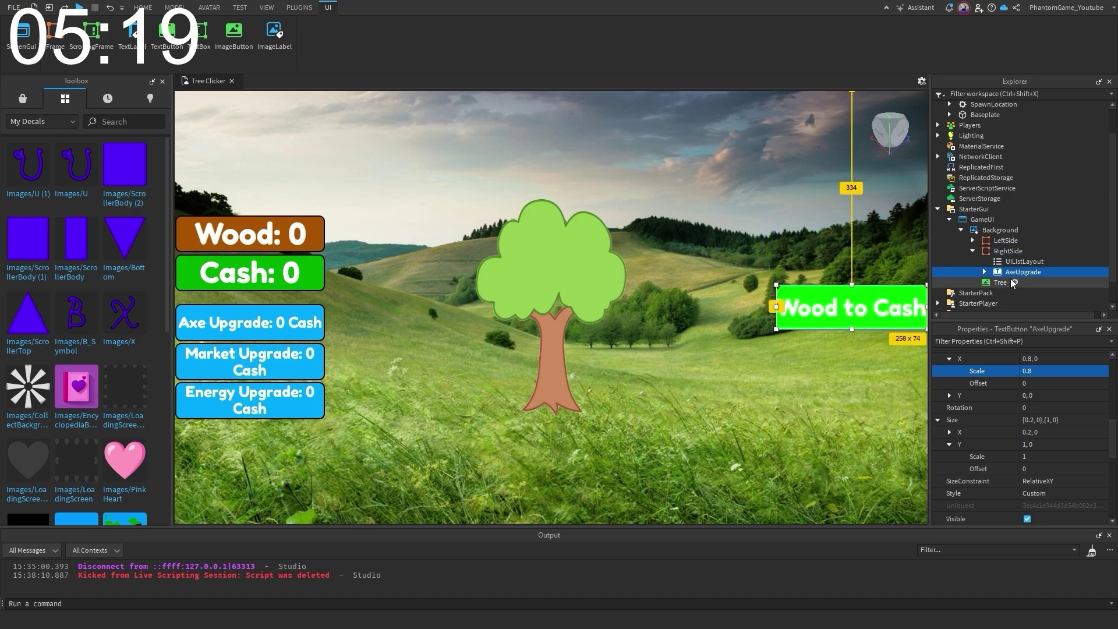
pyautogui.click(1051, 495)
pyautogui.write('0.95')
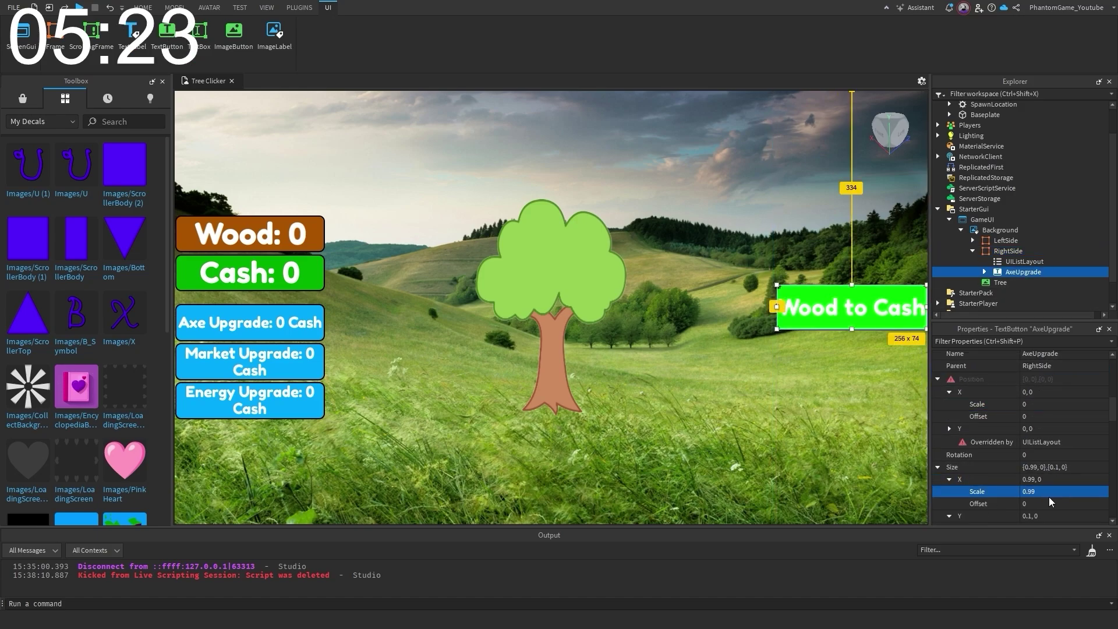
pyautogui.press('Return')
# Add a LocalScript to the Background image of GameUI
pyautogui.click(1003, 251)
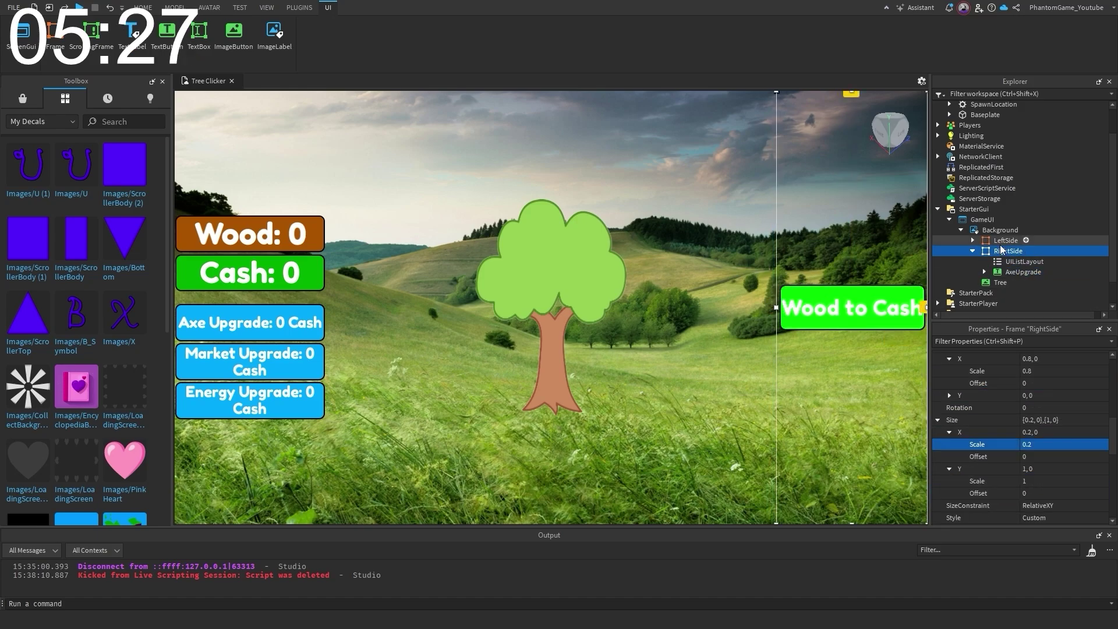
pyautogui.click(1001, 241)
pyautogui.click(973, 251)
pyautogui.click(973, 251)
pyautogui.click(973, 251)
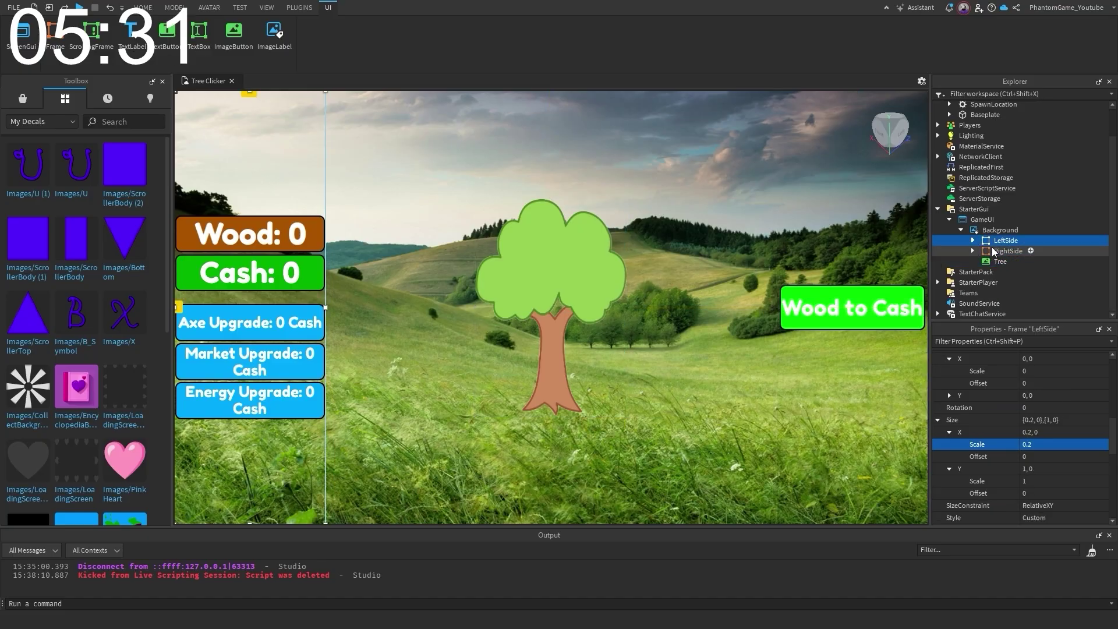
pyautogui.click(989, 230)
pyautogui.click(1002, 220)
pyautogui.click(966, 328)
# Declare the local variables gameFrame as script.Parent and Tree as gameFrame.Tree in the LocalScript
pyautogui.write('lo')
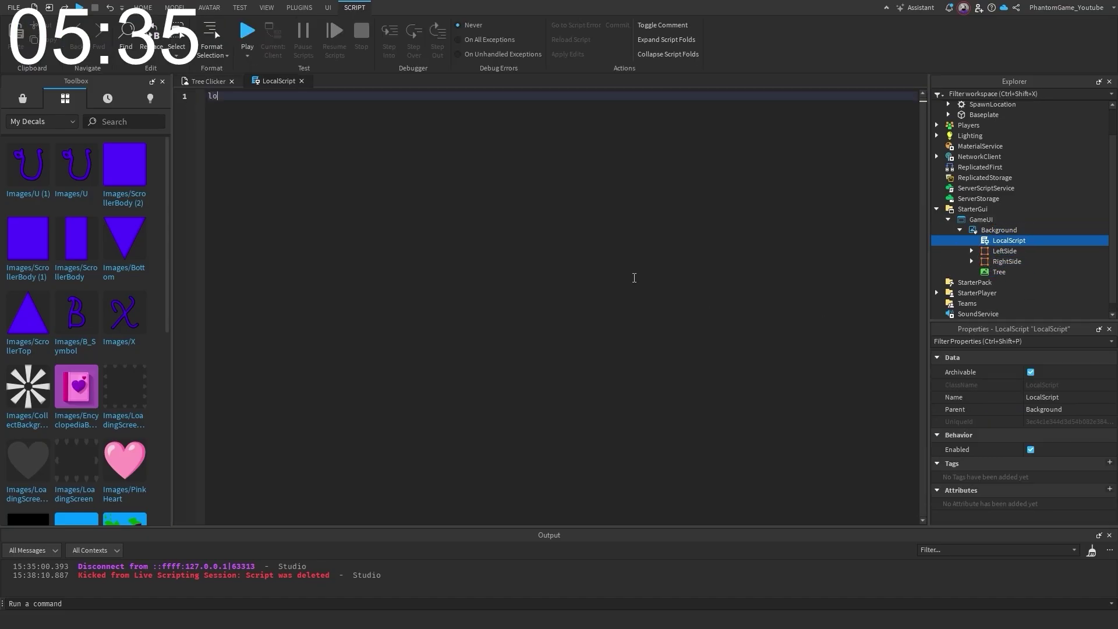
pyautogui.write('cal gameF')
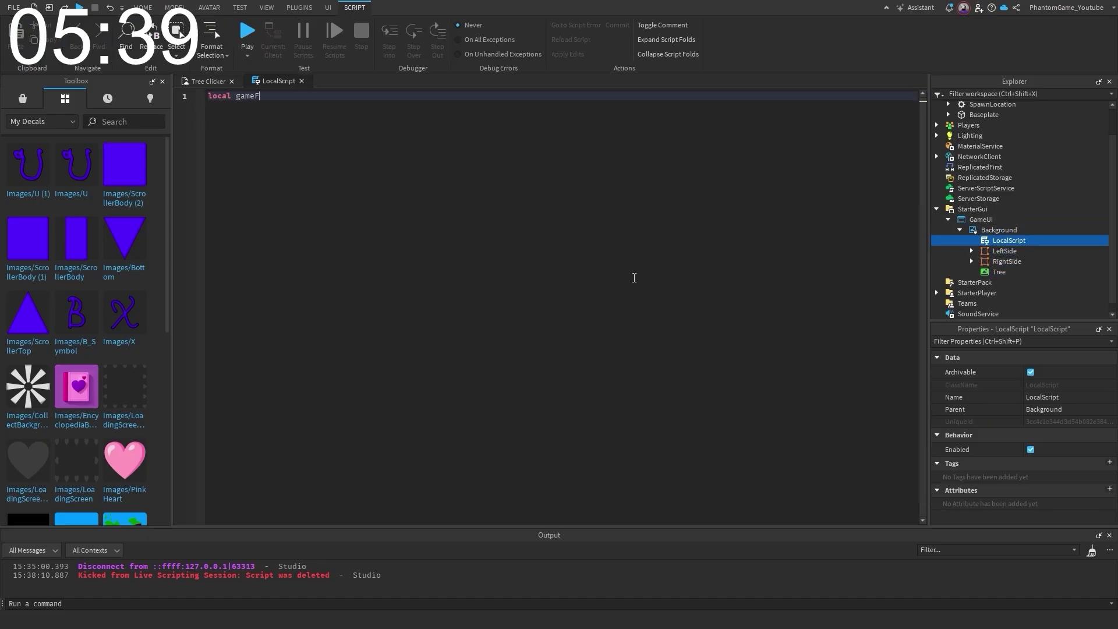
pyautogui.write('rame = script.pa')
pyautogui.press('Tab')
pyautogui.press('Return')
pyautogui.write('local Tree =')
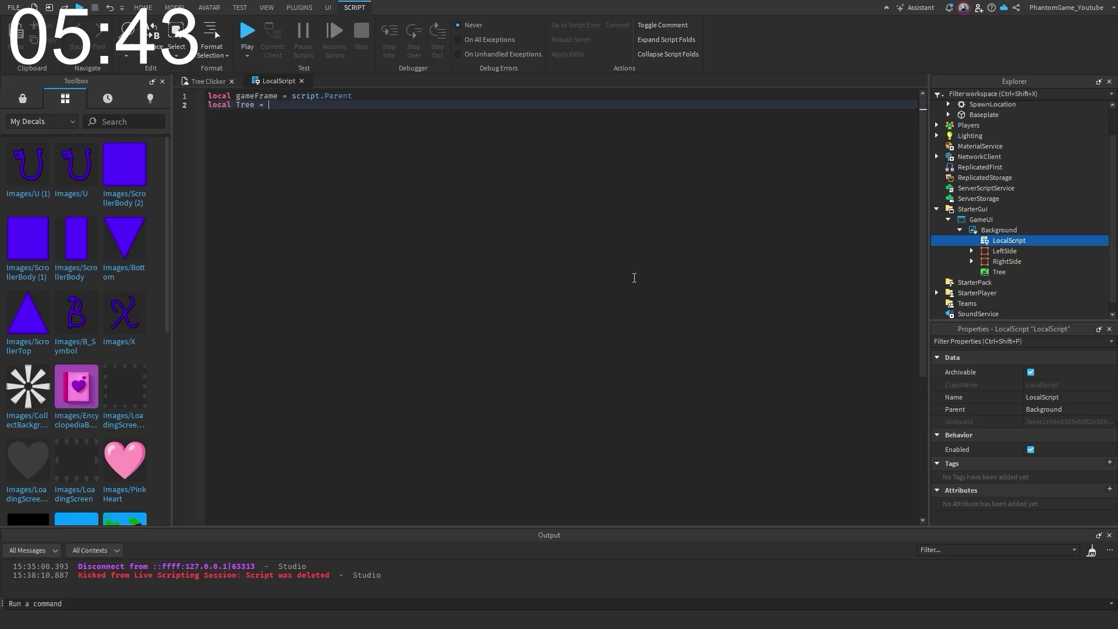
pyautogui.write(' gamefr')
pyautogui.press('Tab')
pyautogui.write('.Tree')
pyautogui.press('Return')
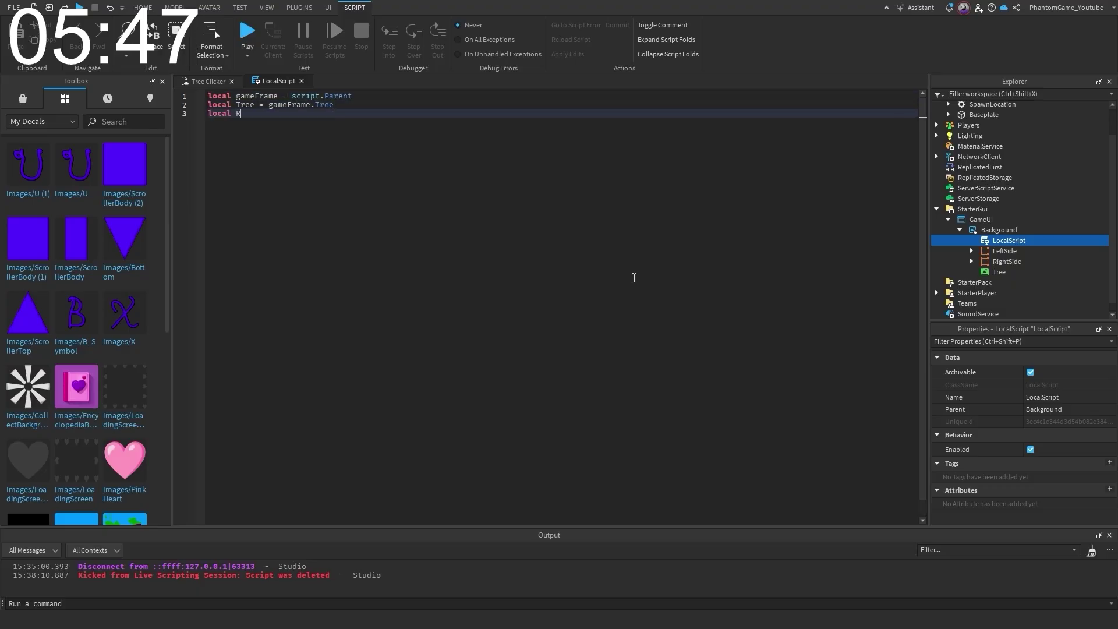
# Declare LeftSide as gameFrame.LeftSide and RightSide as gameFrame.RightSide in the LocalScript
pyautogui.write('local LeftSide = gameFrame.Le')
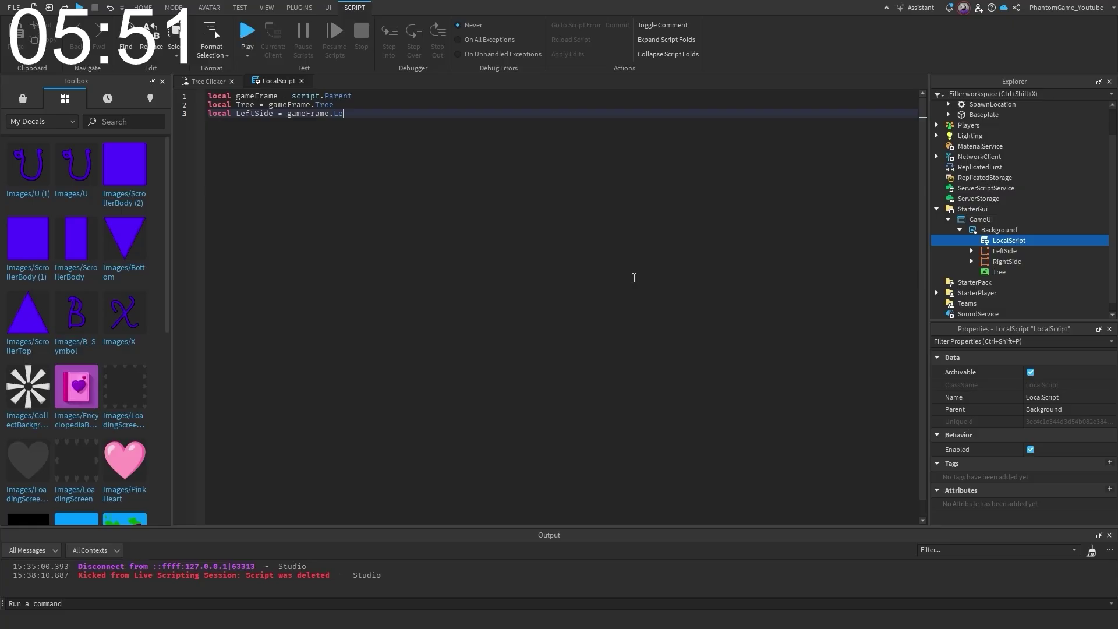
pyautogui.press('Tab')
pyautogui.press('Return')
pyautogui.write('locla')
pyautogui.write(' RightSide = gameFr')
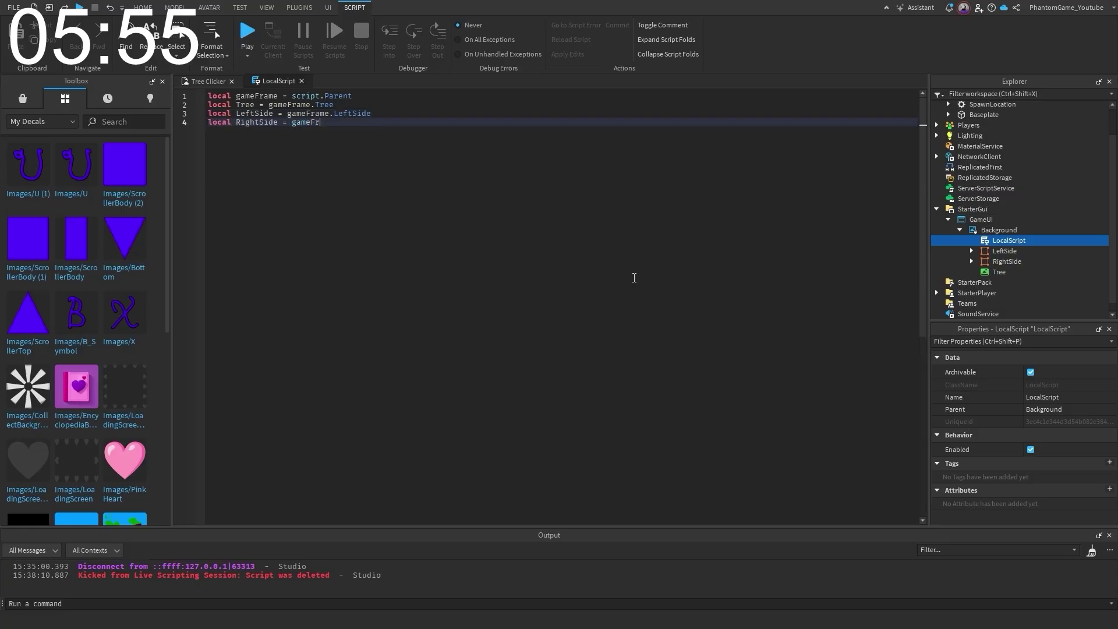
pyautogui.press('Tab')
pyautogui.write('.RightSide')
pyautogui.press('Return')
# Add a second block declaring Counter as LeftSide.Counters above Upgrades as LeftSide.Upgrades
pyautogui.press('Return')
pyautogui.write('local ')
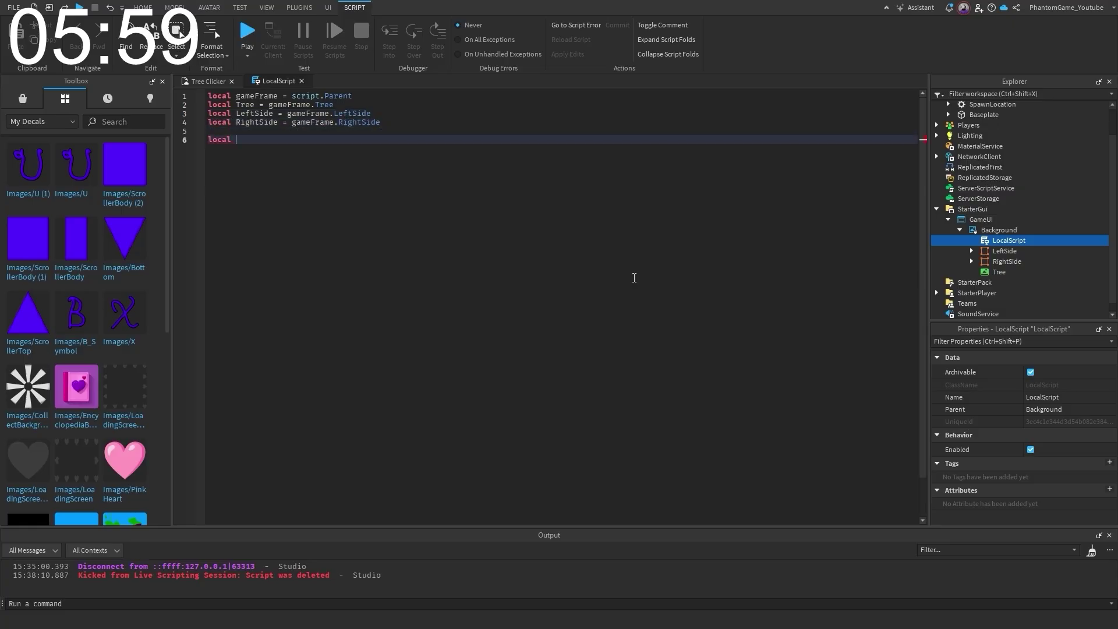
pyautogui.write('Upgrades = LeftSide.Upgrades')
pyautogui.press('Return')
pyautogui.write('local')
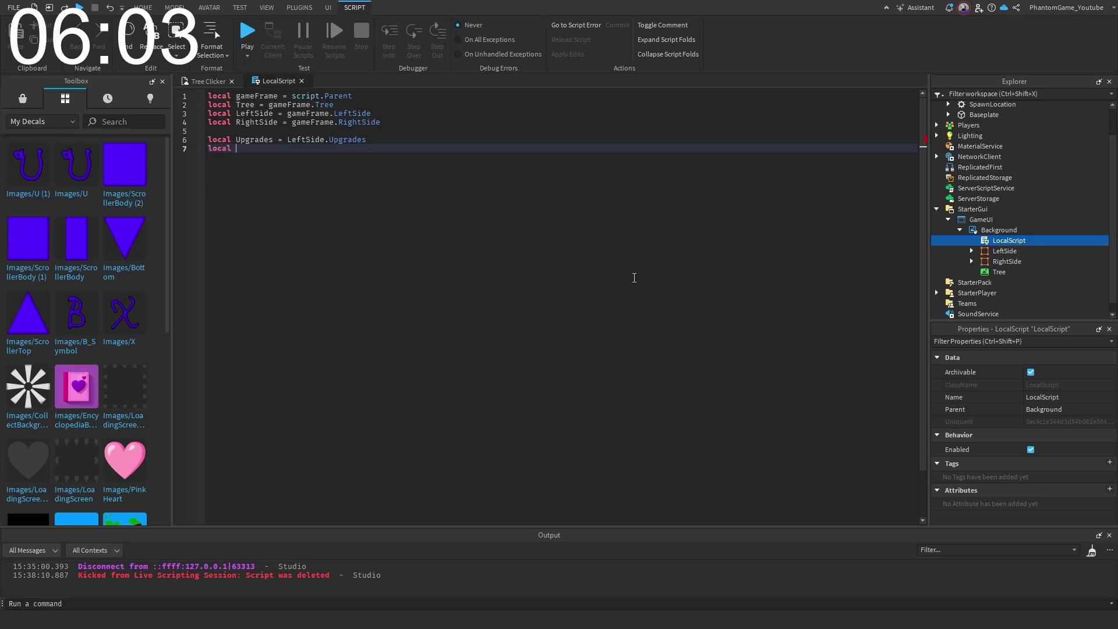
pyautogui.hotkey('alt', 'Up')
pyautogui.write('Lo')
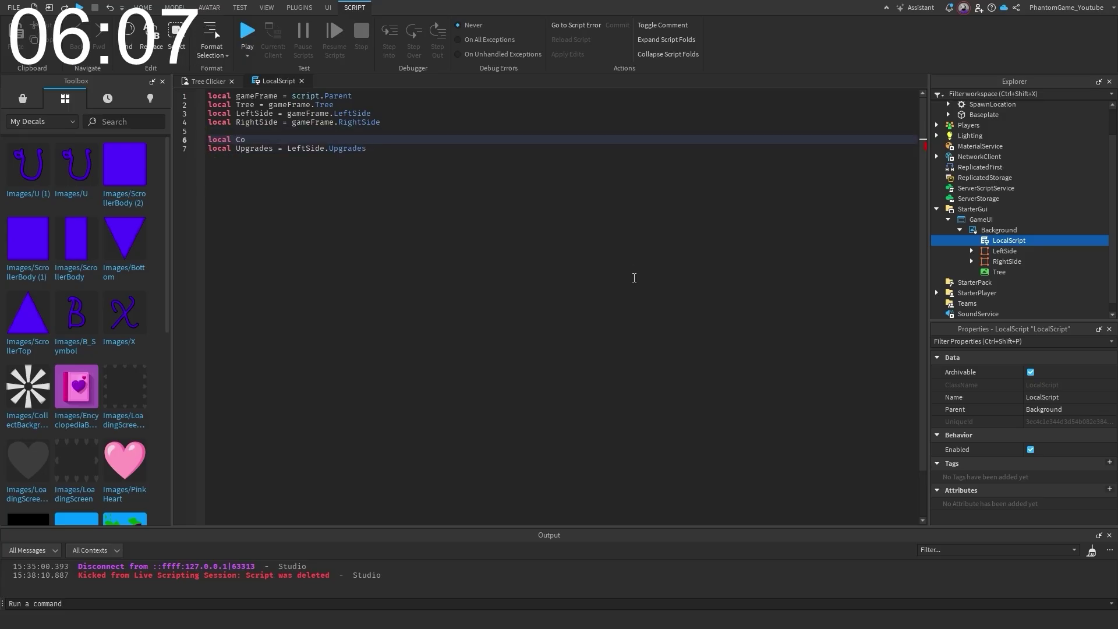
pyautogui.press('Tab')
# Declare WoodCounter as Counters.WoodCounter in a new block and rename the Counter variable to Counters
pyautogui.press('Down')
pyautogui.press('End')
pyautogui.press('Return')
pyautogui.press('Return')
pyautogui.write('local')
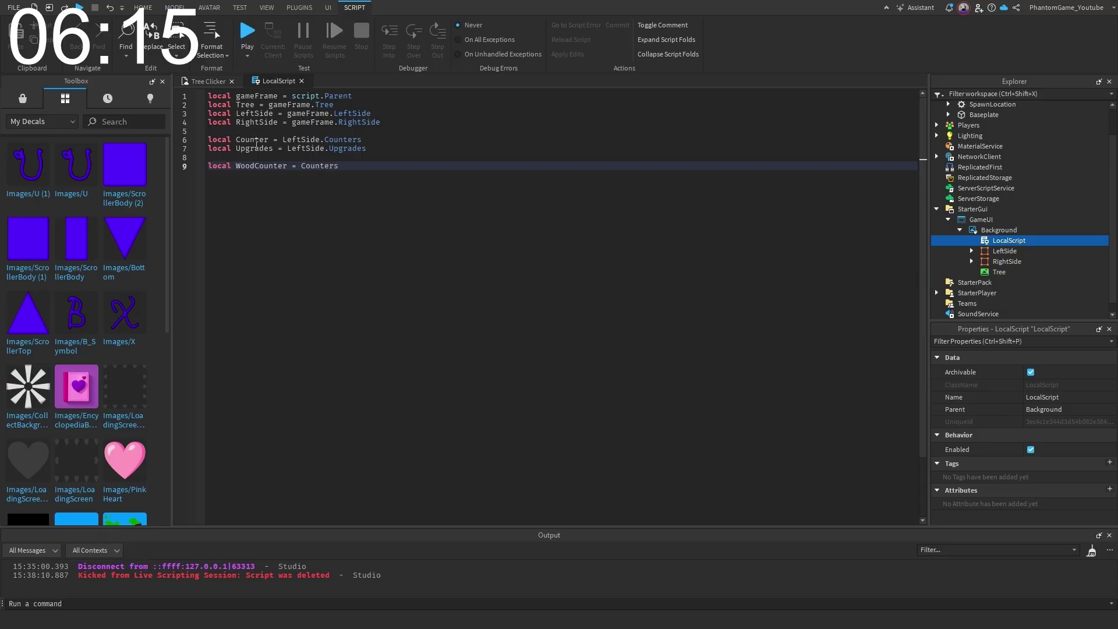
pyautogui.click(269, 140)
pyautogui.write('s')
pyautogui.click(380, 182)
pyautogui.write('.WoodCounter')
# Declare CashCounter as Counters.CashCounter below the WoodCounter line
pyautogui.press('Return')
pyautogui.write('local ')
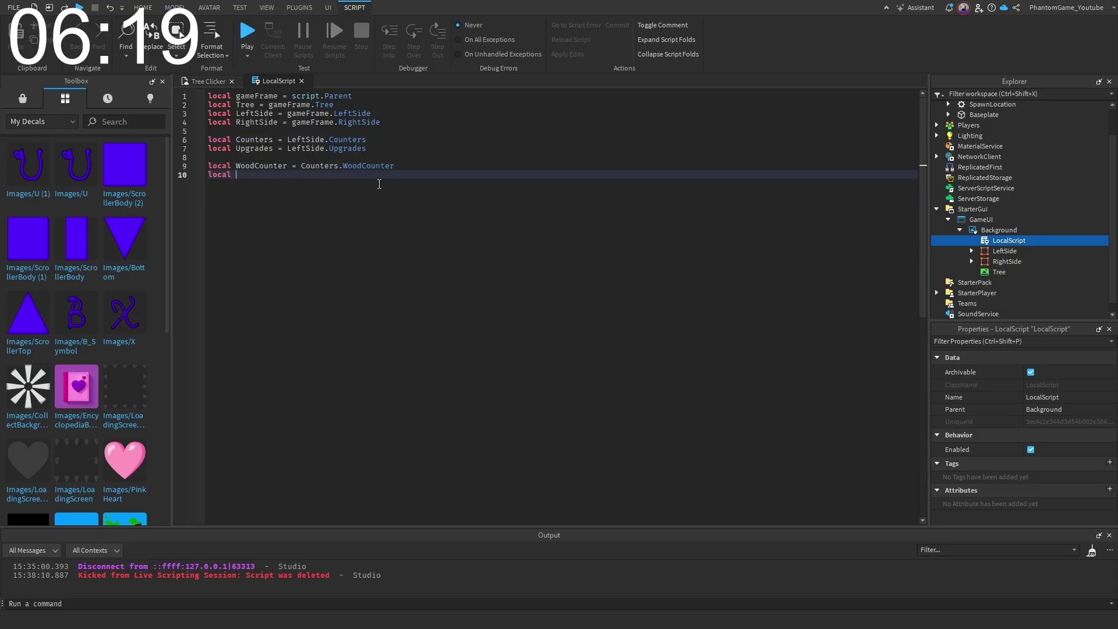
pyautogui.write('CashCounter = Counters.Ca')
pyautogui.press('Tab')
pyautogui.press('Return')
pyautogui.press('Return')
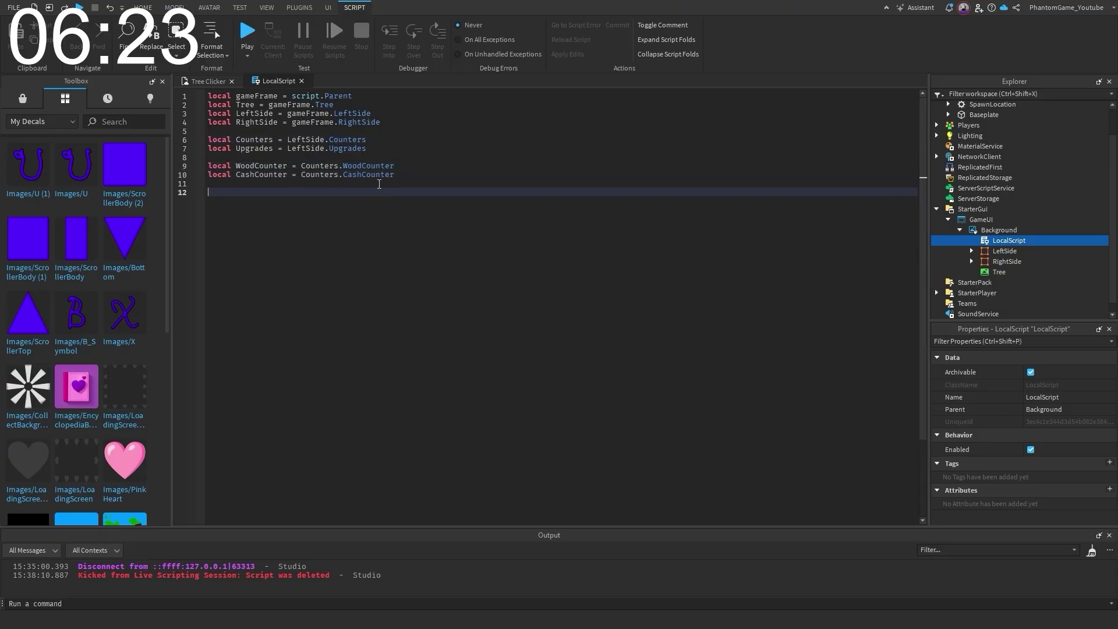
# Declare AxeUpgrade as Upgrades.AxeUpgrade and MarketUpgrade as Upgrades.MarketUpgrade in a new block
pyautogui.write('local AxeUpgrade = up')
pyautogui.press('Tab')
pyautogui.write('.AxeUpgrade')
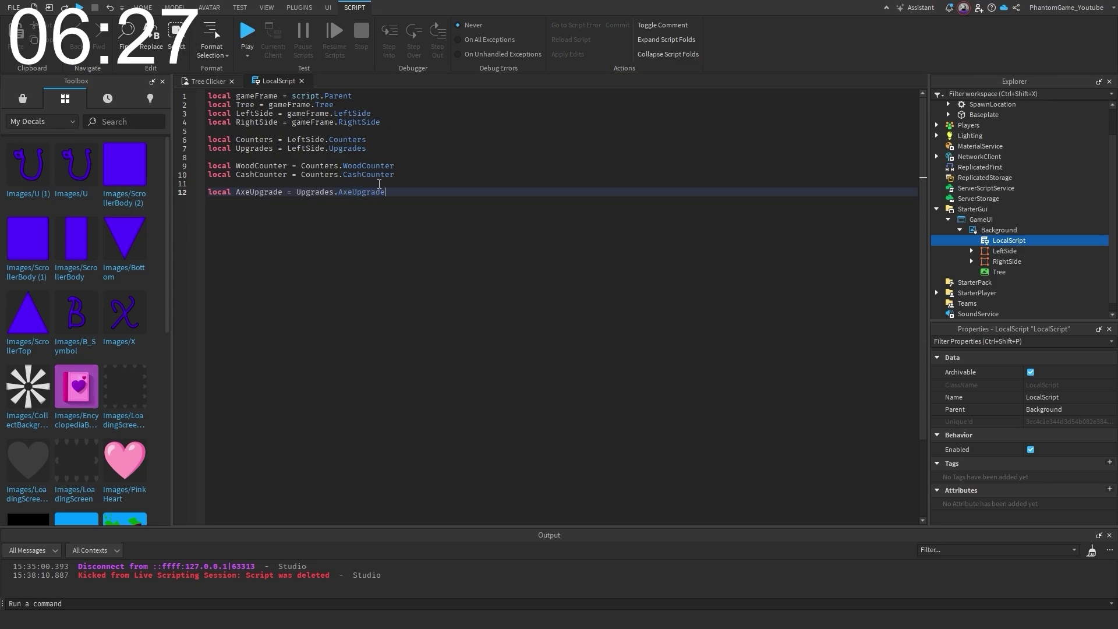
pyautogui.press('Return')
pyautogui.write('local mMarketUpgrad')
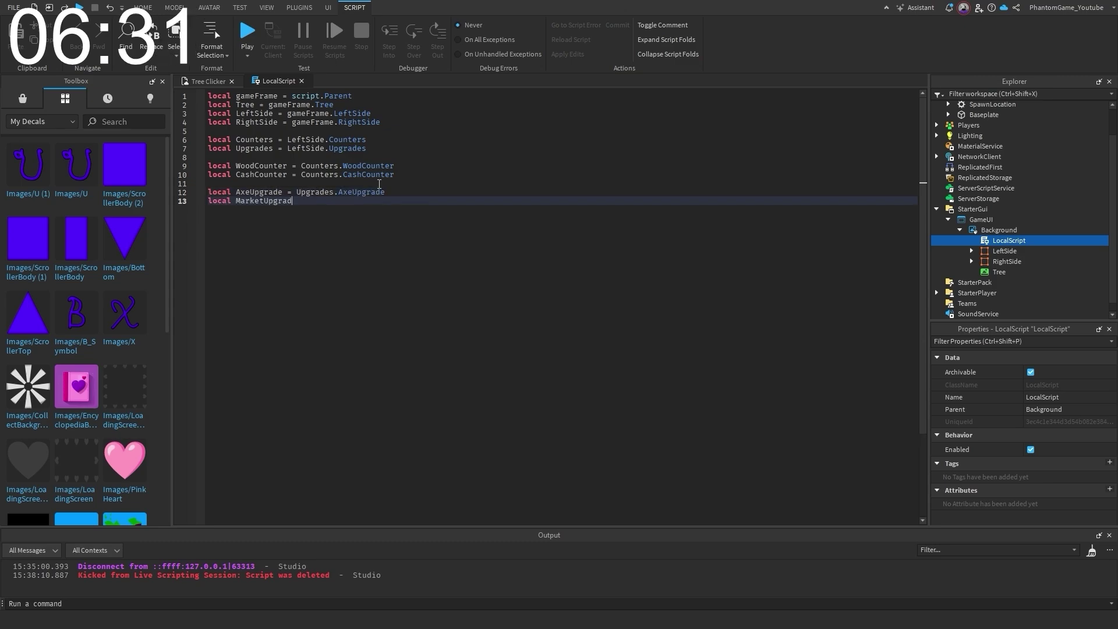
pyautogui.write('e = up')
pyautogui.press('Tab')
pyautogui.write('.MarketUpgrade')
# Declare EnergyUpgrade as Upgrades["Energy Upgrade"] below the MarketUpgrade line
pyautogui.press('Return')
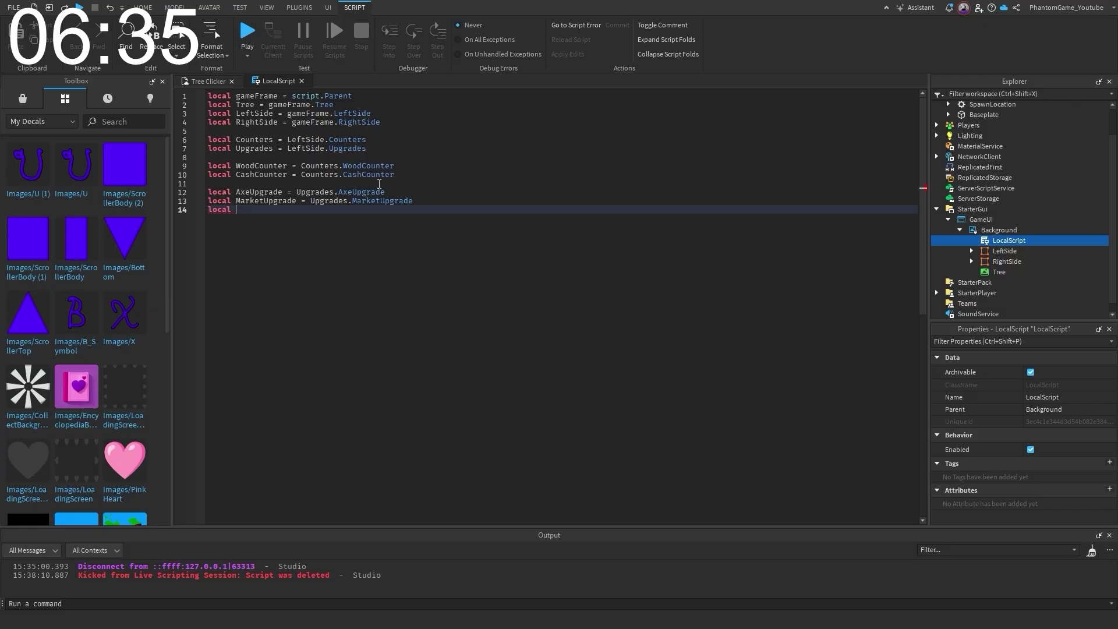
pyautogui.write('local EnergyUpgrade = Upgrades.m')
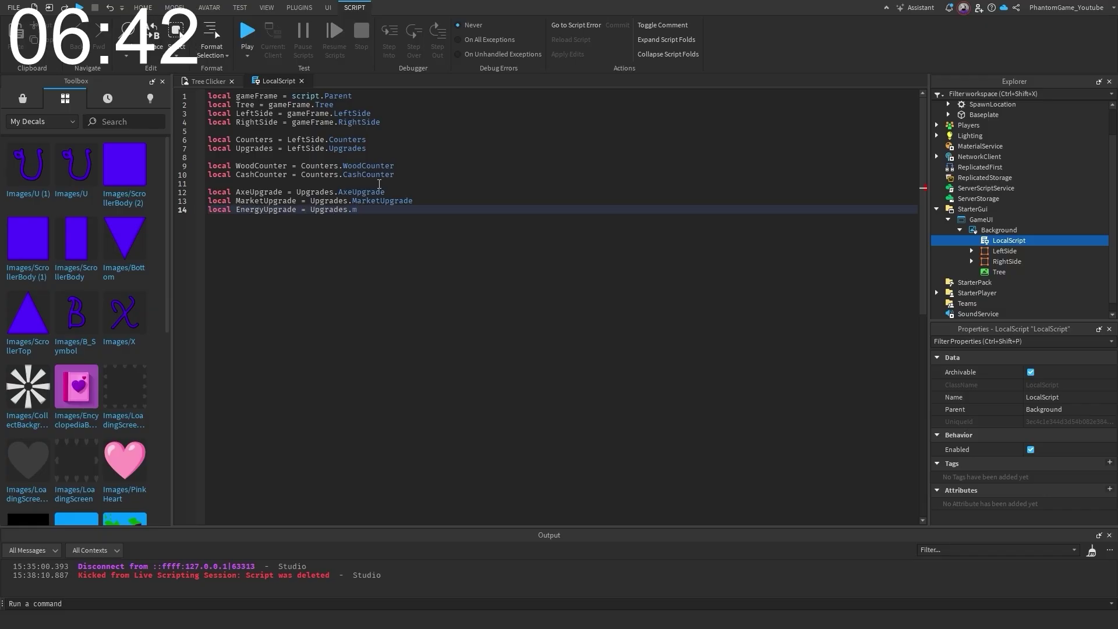
pyautogui.press('BackSpace')
pyautogui.write('ener')
pyautogui.press('Tab')
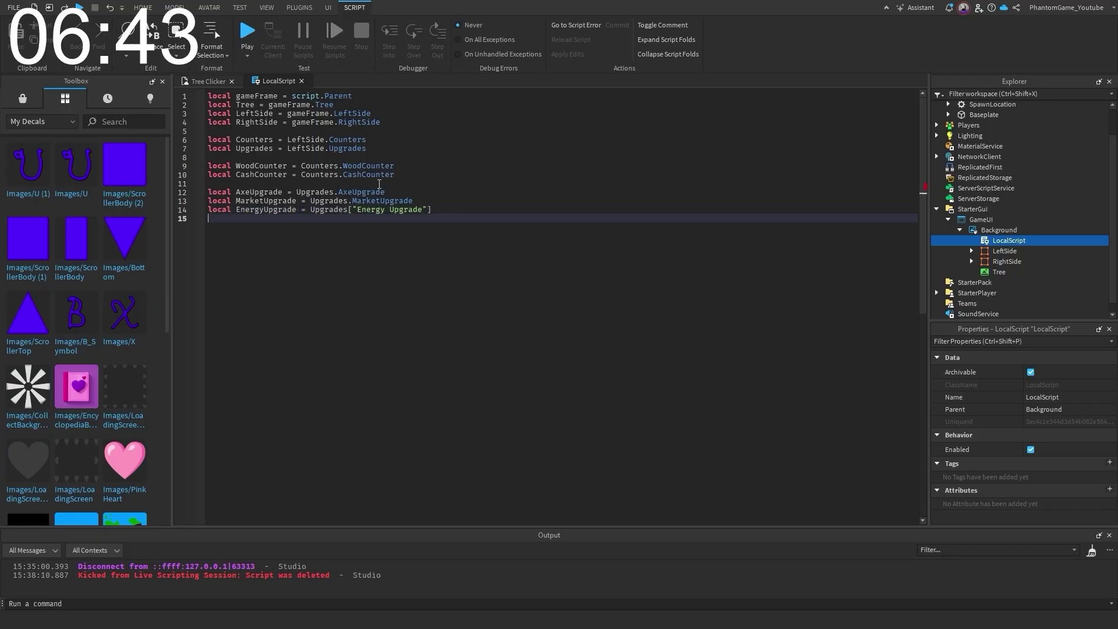
# Rewrite the bracketed reference on the EnergyUpgrade line as Upgrades.EnergyUpgrade
pyautogui.click(389, 210)
pyautogui.press('BackSpace')
pyautogui.click(357, 209)
pyautogui.press('BackSpace')
pyautogui.press('BackSpace')
pyautogui.write('.')
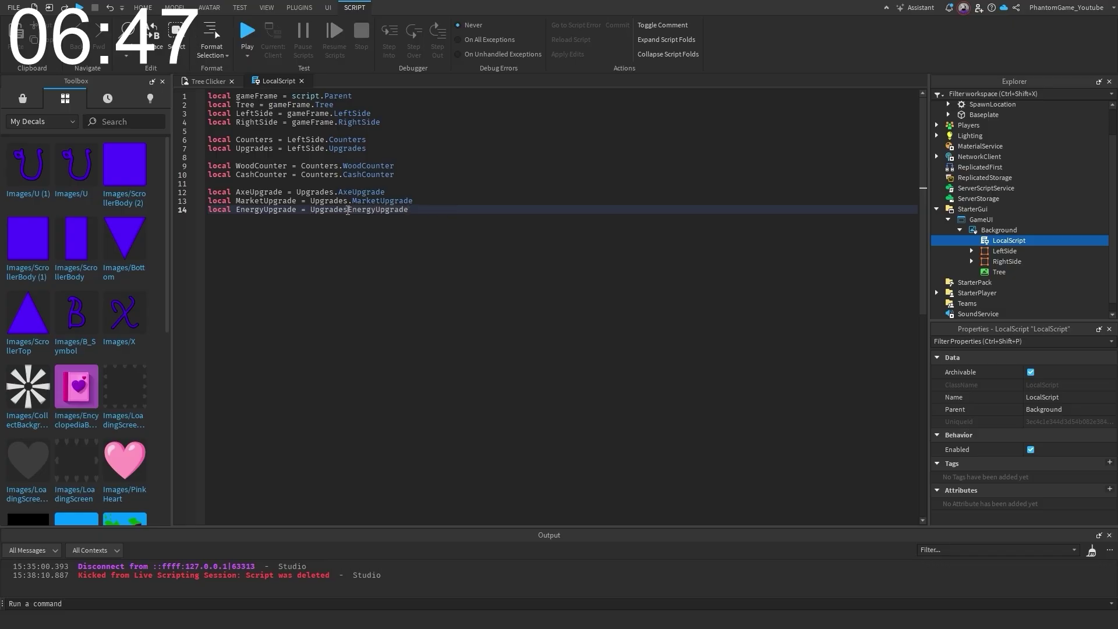
pyautogui.click(422, 209)
pyautogui.press('BackSpace')
pyautogui.press('BackSpace')
pyautogui.click(372, 225)
# Rename the Energy Upgrade button in the Upgrades frame to EnergyUpgrade, without the space
pyautogui.click(972, 251)
pyautogui.click(988, 284)
pyautogui.click(983, 282)
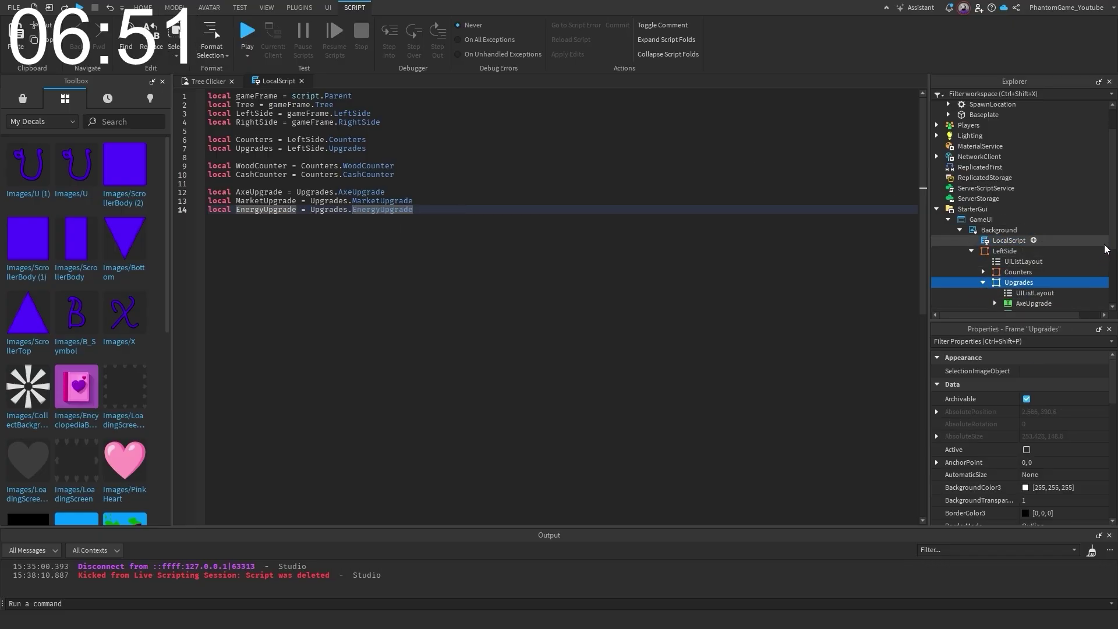
pyautogui.scroll(-1, 990, 285)
pyautogui.click(1039, 295)
pyautogui.scroll(-3, 1025, 419)
pyautogui.doubleClick(1055, 472)
pyautogui.press('Left')
pyautogui.press('BackSpace')
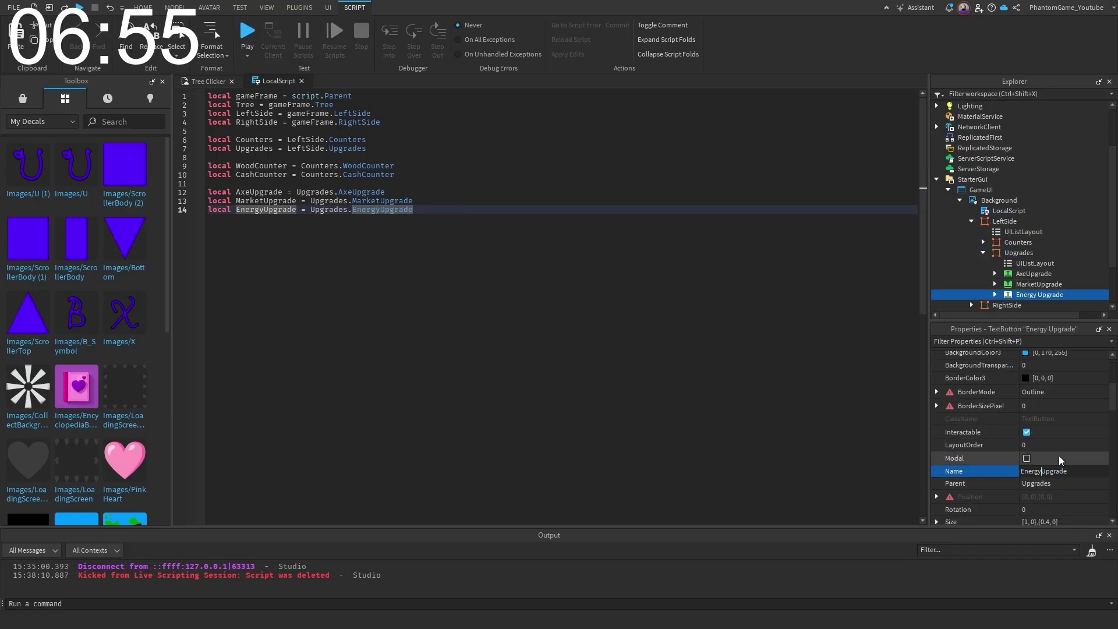
pyautogui.press('Return')
pyautogui.click(983, 253)
# Declare the local variables wood = 0 and cash = 0 in a new block of the LocalScript
pyautogui.click(462, 239)
pyautogui.press('Return')
pyautogui.press('Return')
pyautogui.write('l')
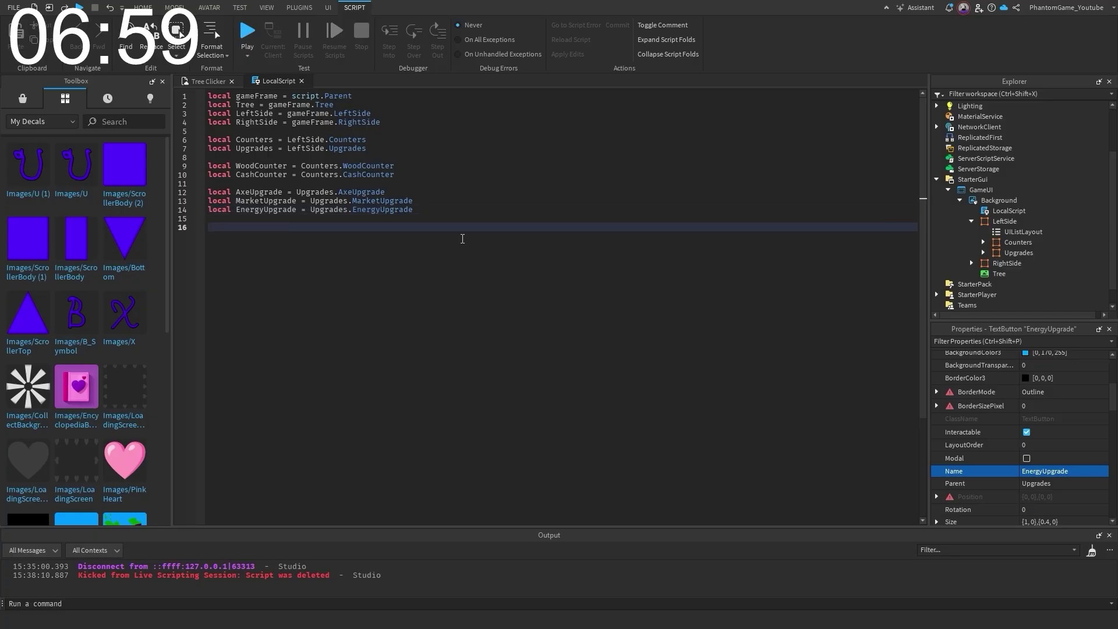
pyautogui.write('ocal wood = 0')
pyautogui.press('Return')
pyautogui.write('loc')
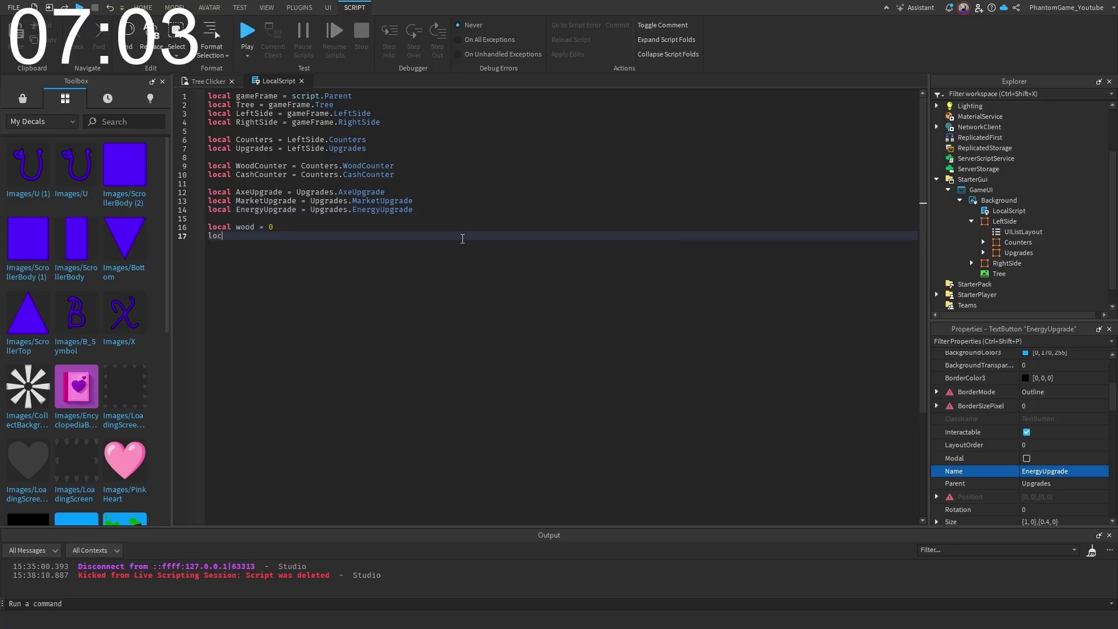
pyautogui.write('al cash = 0')
pyautogui.press('Return')
# Declare the local variables baseWood = 1 and convRate = 1 in a separate block
pyautogui.press('Return')
pyautogui.write('local baseWood')
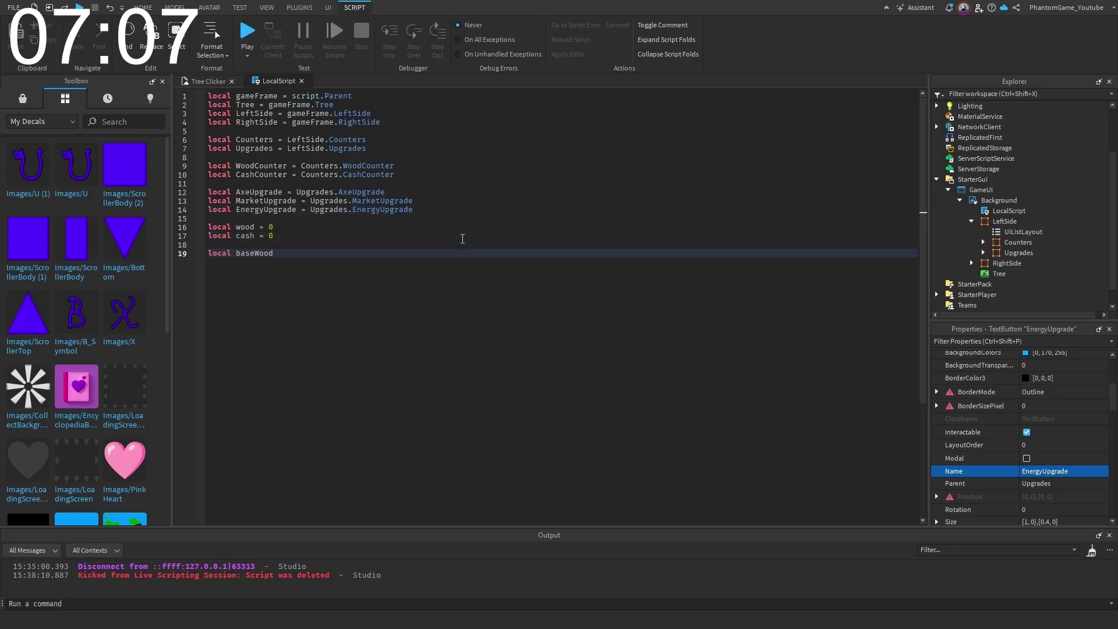
pyautogui.write(' = 1')
pyautogui.press('Return')
pyautogui.write('local convRate = 1')
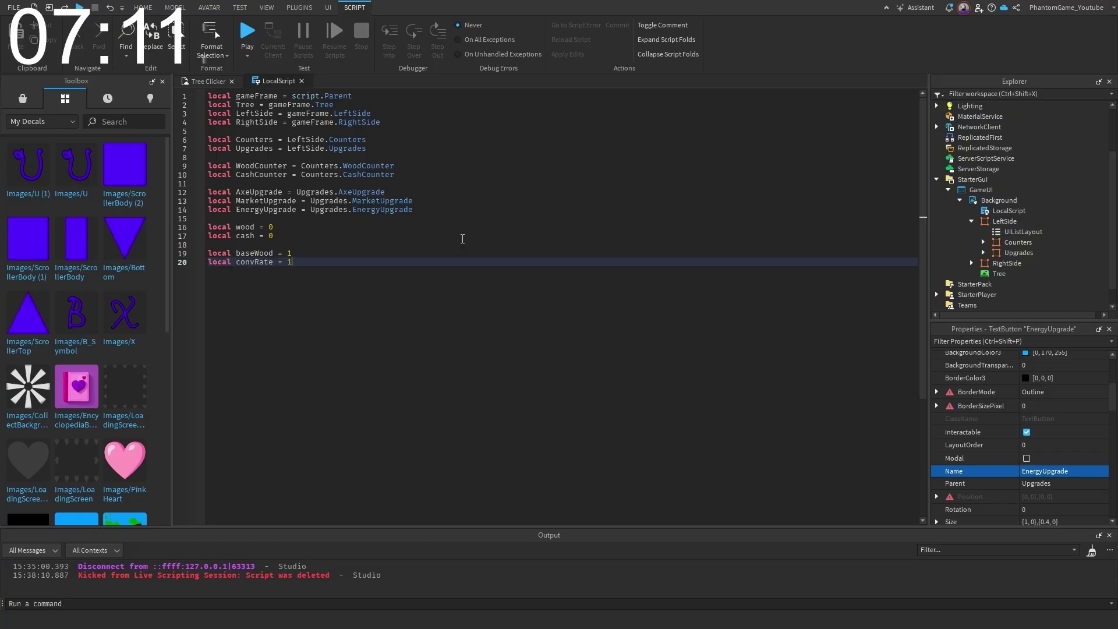
# Declare the local variable cooldown = 5 directly below convRate in the LocalScript
pyautogui.press('Return')
pyautogui.write('local cooldown = 5')
pyautogui.press('Return')
pyautogui.press('Return')
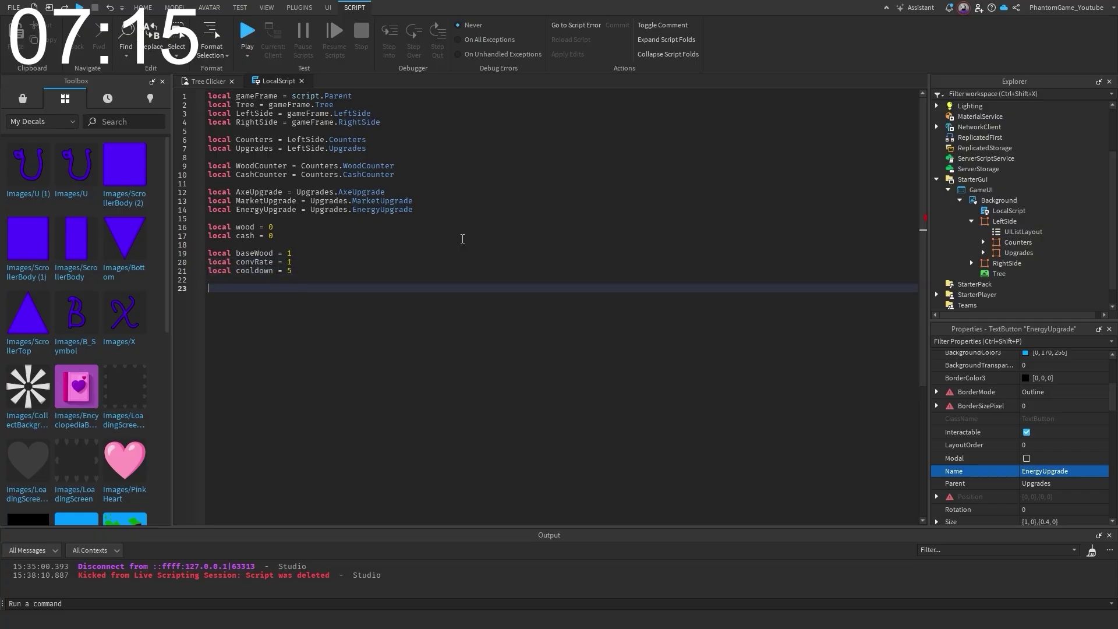
# Declare the local variable debounce = false in its own block below cooldown
pyautogui.write('local coolD')
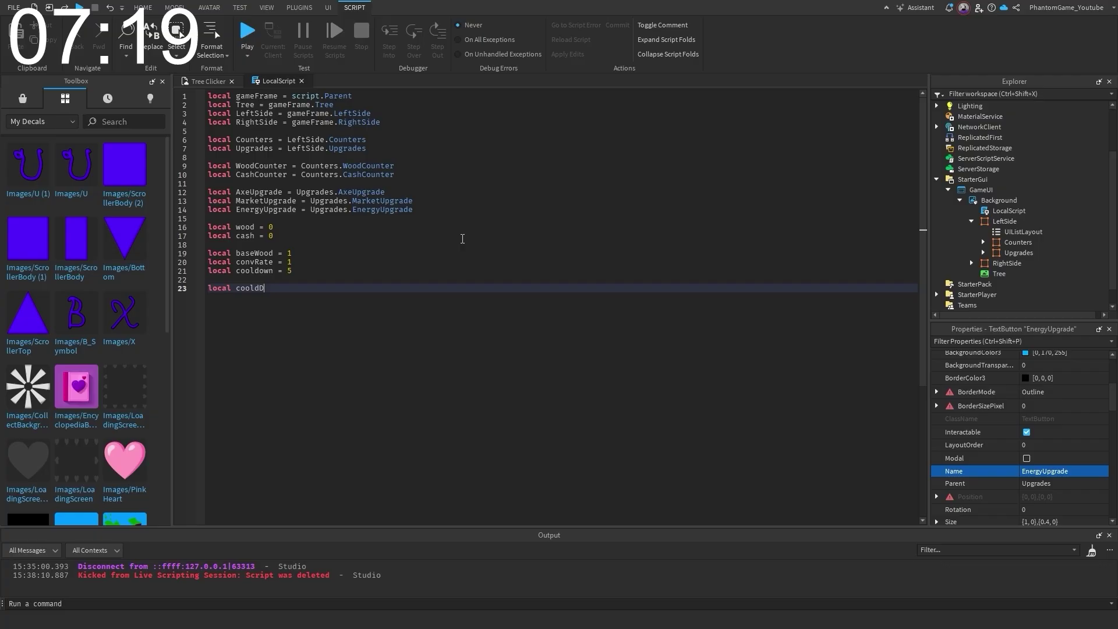
pyautogui.write('se')
pyautogui.press('Return')
pyautogui.press('Return')
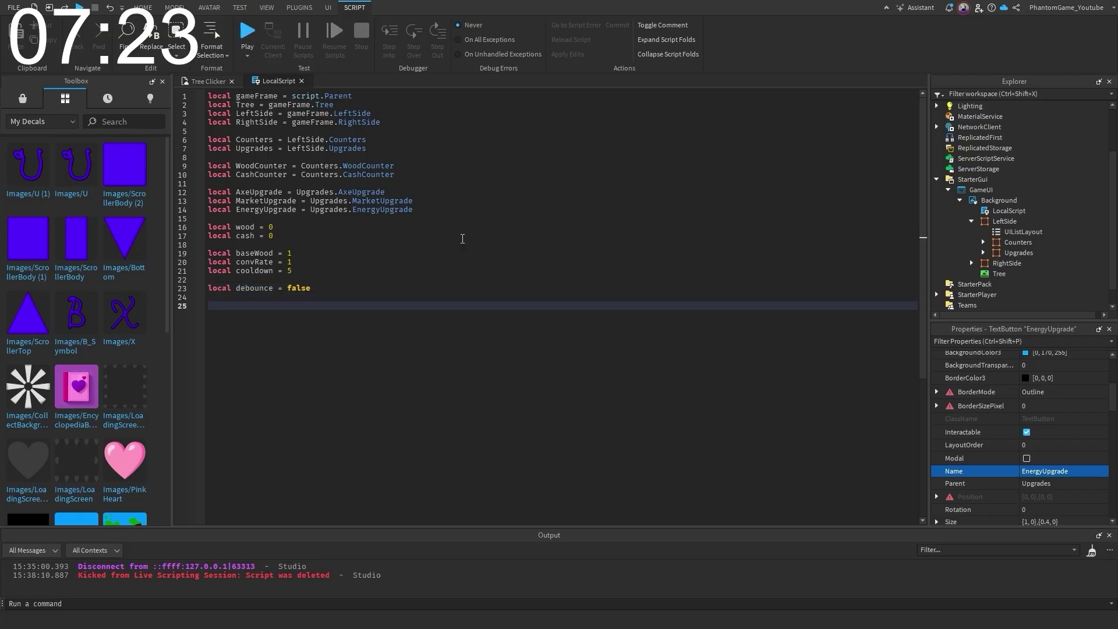
# Connect a function to Tree.MouseButton1Click containing an if block that checks debounce == false
pyautogui.write('Tree.MouseButton1Click:Connect(function()')
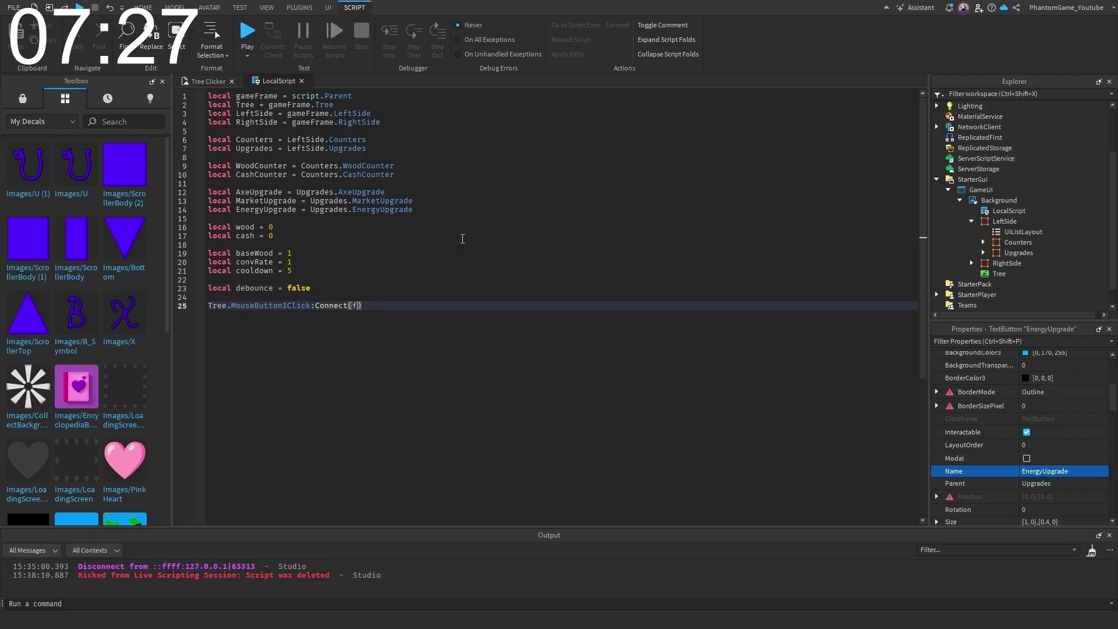
pyautogui.press('Return')
pyautogui.write('if debounce == false then')
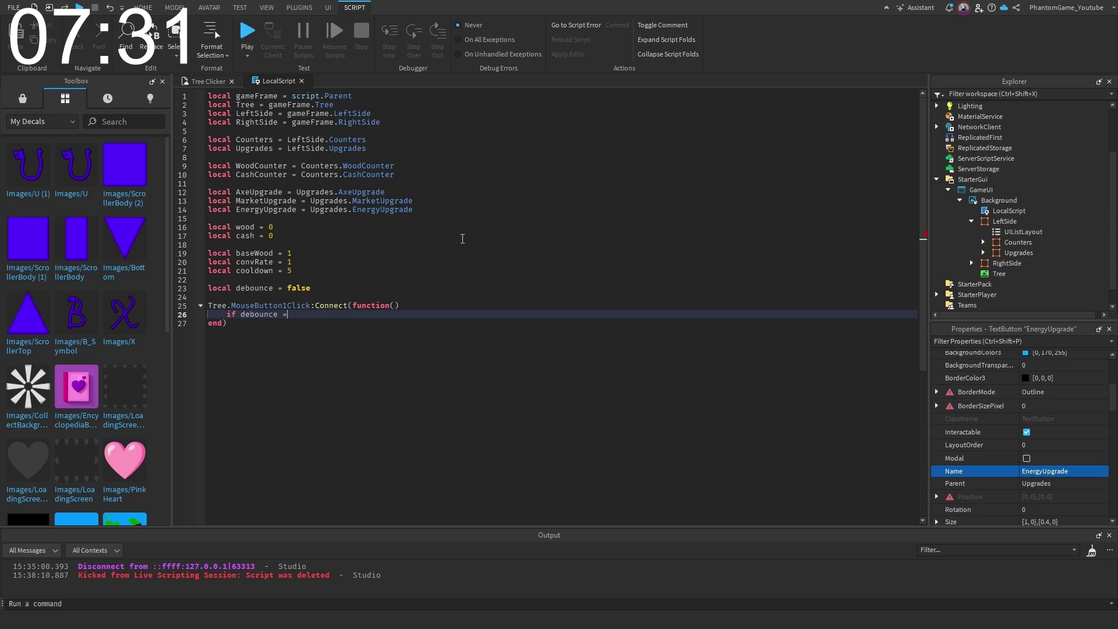
pyautogui.press('Return')
pyautogui.press('Return')
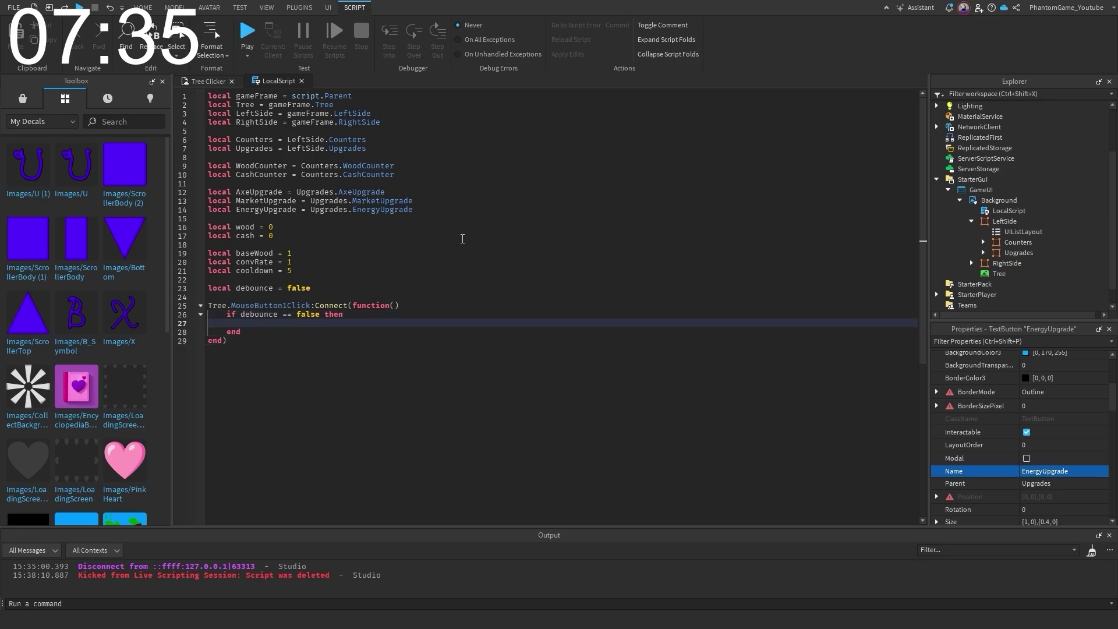
# Inside the debounce check, increase wood by baseWood with the line wood += baseWood
pyautogui.write('wood += 1')
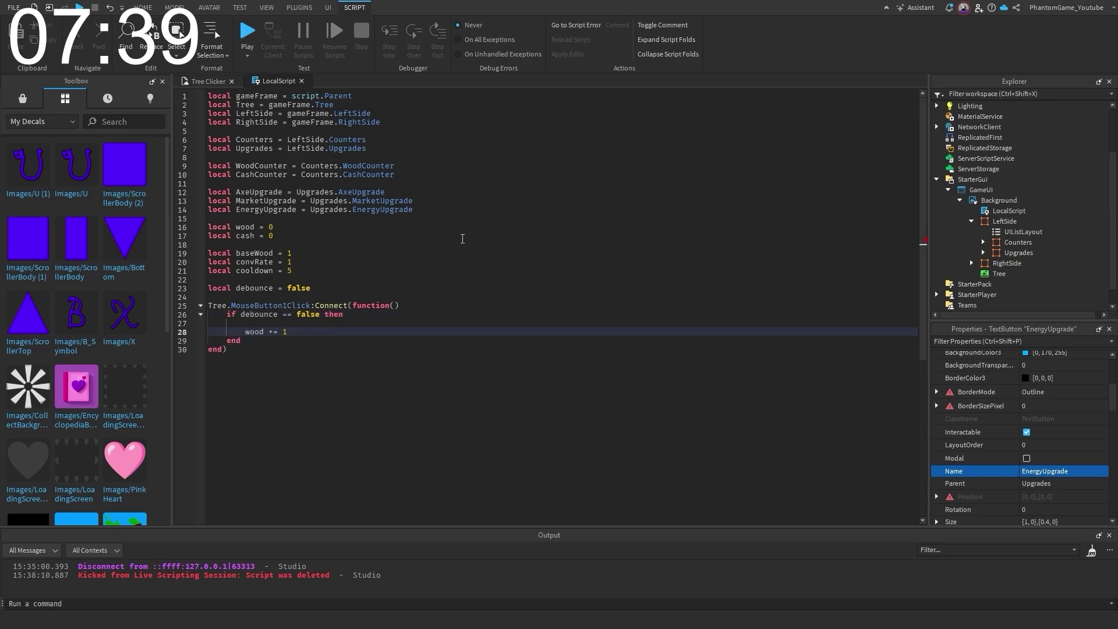
pyautogui.press('Return')
pyautogui.press('BackSpace')
pyautogui.press('BackSpace')
pyautogui.press('BackSpace')
pyautogui.write('baseWood')
pyautogui.press('Return')
pyautogui.press('Return')
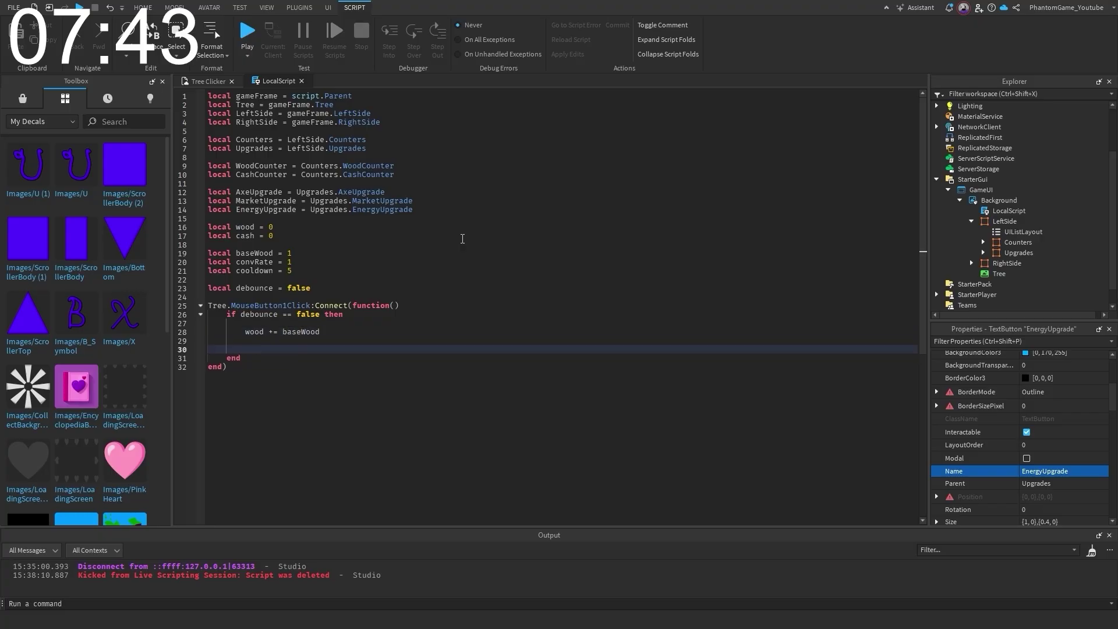
# Write a Tree.Size assignment below the wood increment using UDim2.new, with 0.22 as the X scale and 0 as the X offset
pyautogui.write('Tree.Size =')
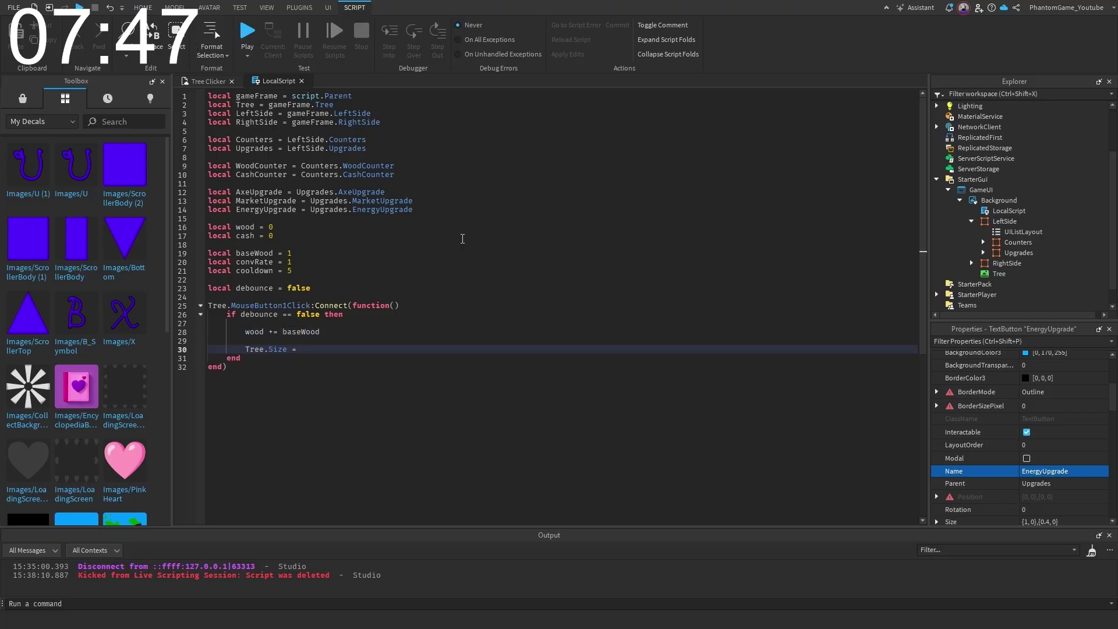
pyautogui.write(' UDim2.new(0.52, 0,')
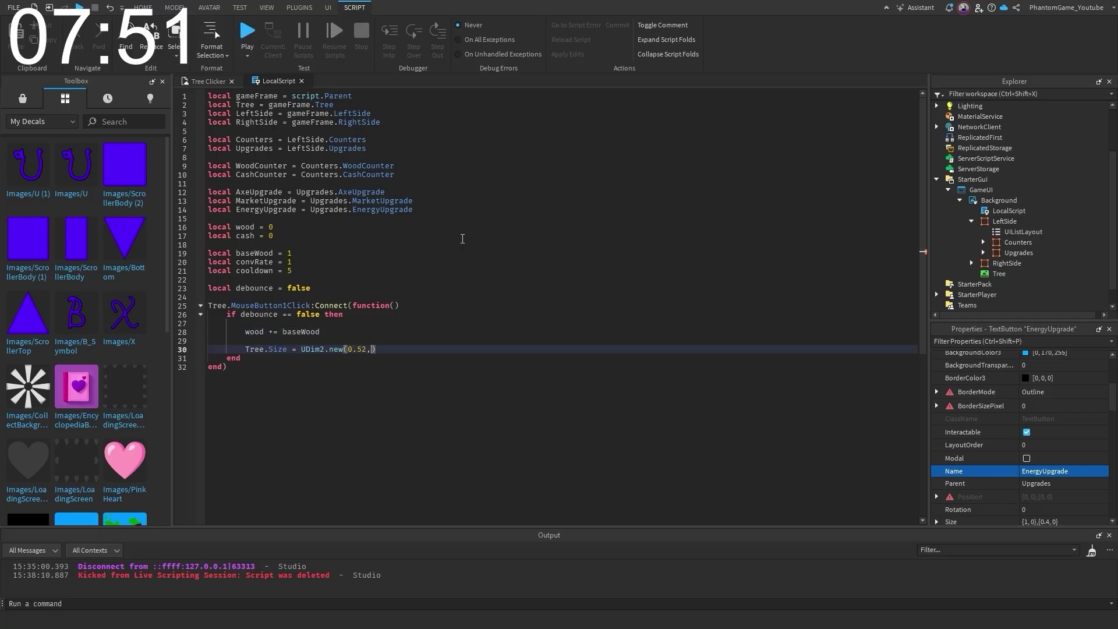
pyautogui.press('Left')
pyautogui.press('Left')
pyautogui.press('Left')
pyautogui.press('BackSpace')
pyautogui.write('2')
pyautogui.press('Right')
pyautogui.press('Right')
pyautogui.press('Right')
pyautogui.press('Right')
pyautogui.press('Right')
pyautogui.press('Right')
pyautogui.write('0.52')
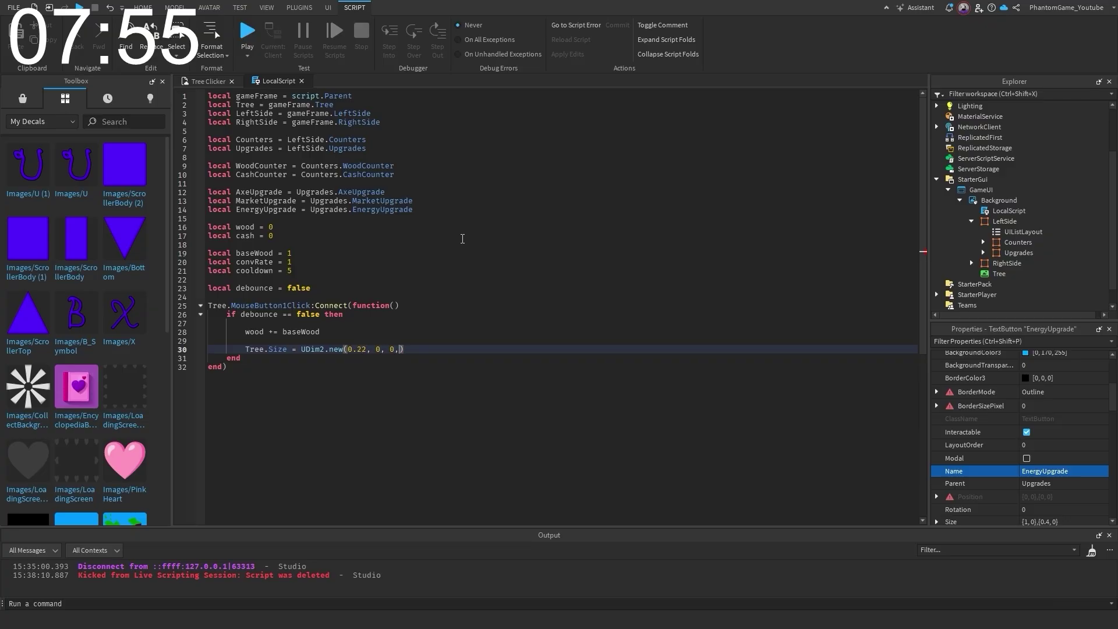